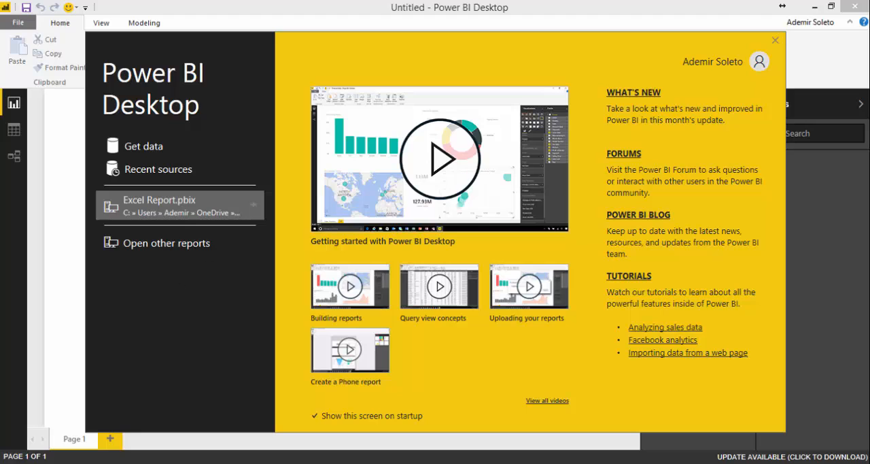
# - Dismiss the start screen, open the full list of data sources and examine the File and Database connectors
pyautogui.click(777, 42)
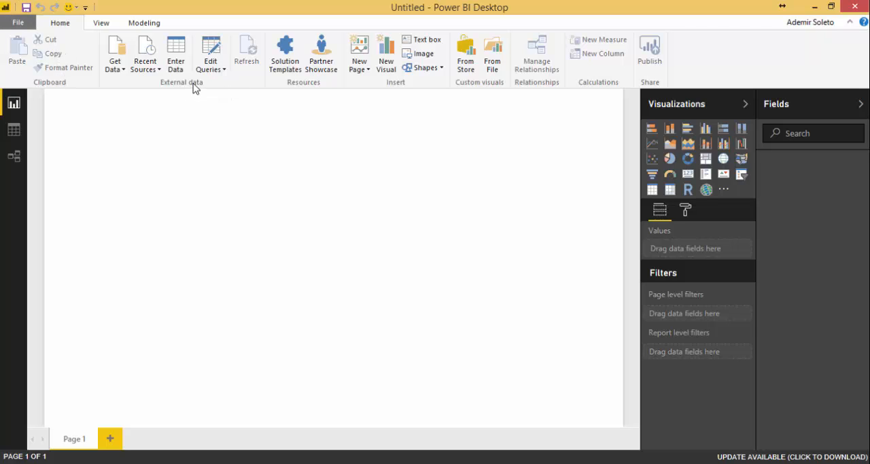
pyautogui.click(123, 71)
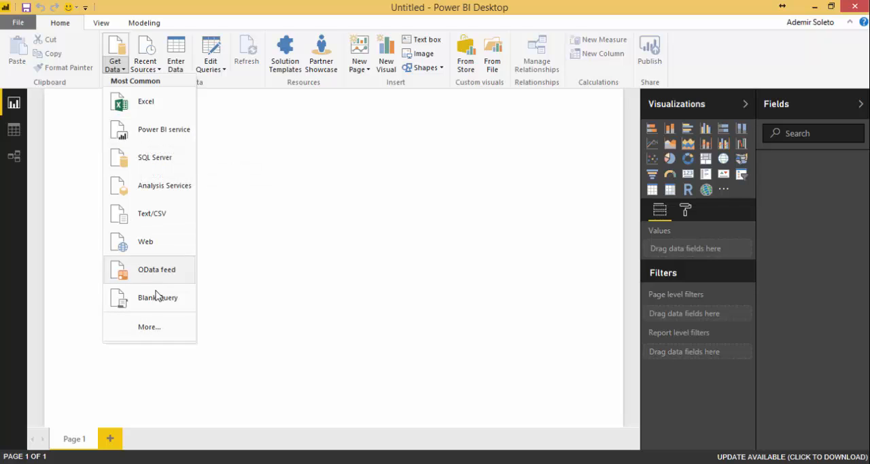
pyautogui.click(150, 329)
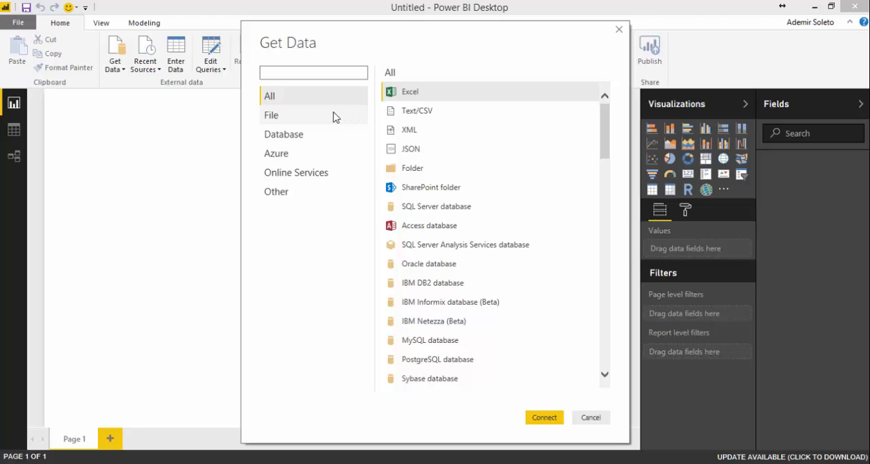
pyautogui.click(327, 116)
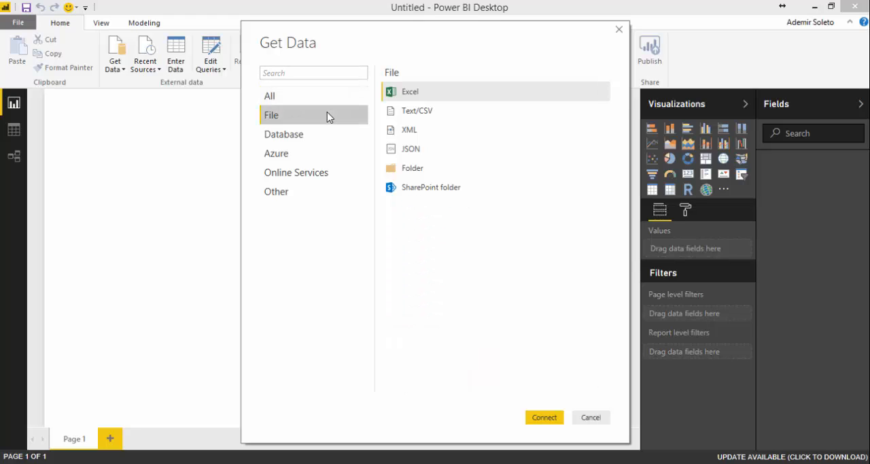
pyautogui.click(323, 138)
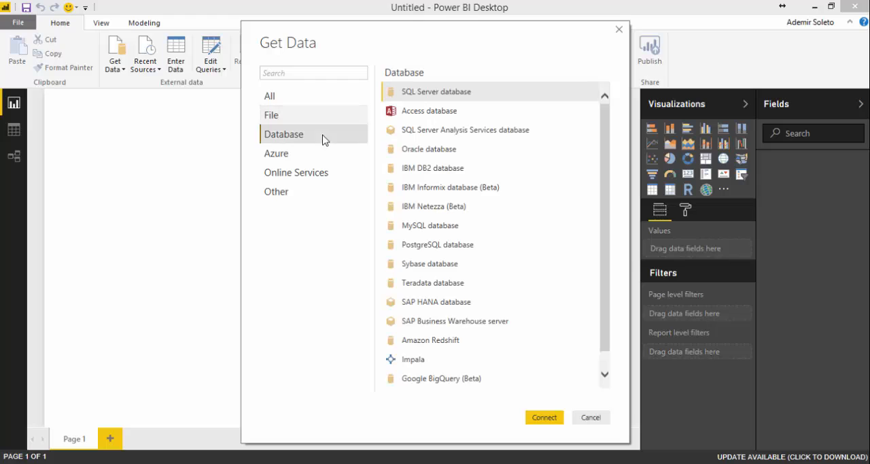
pyautogui.click(323, 117)
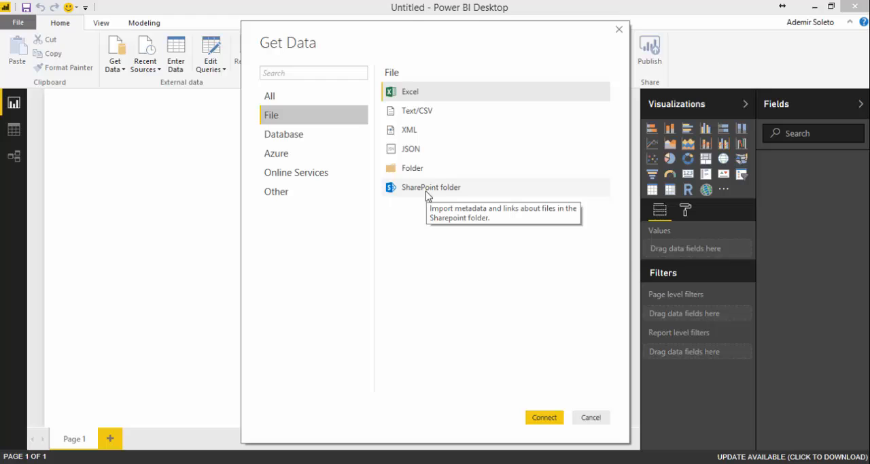
pyautogui.click(294, 135)
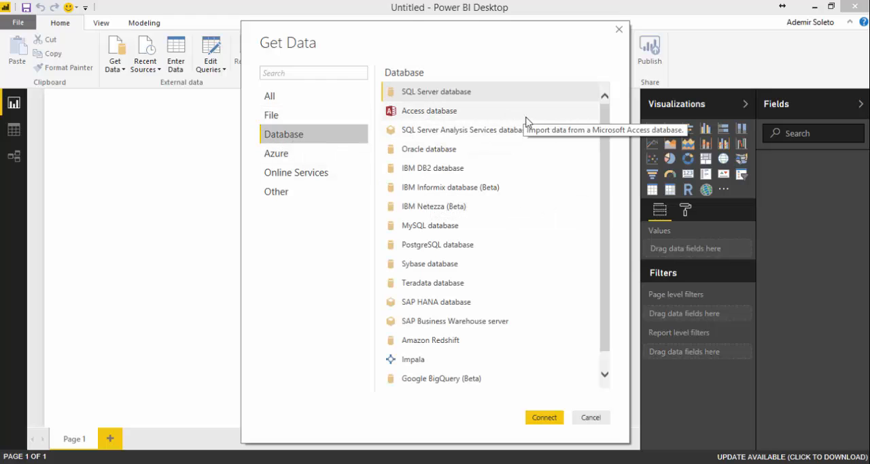
pyautogui.scroll(-1, 456, 153)
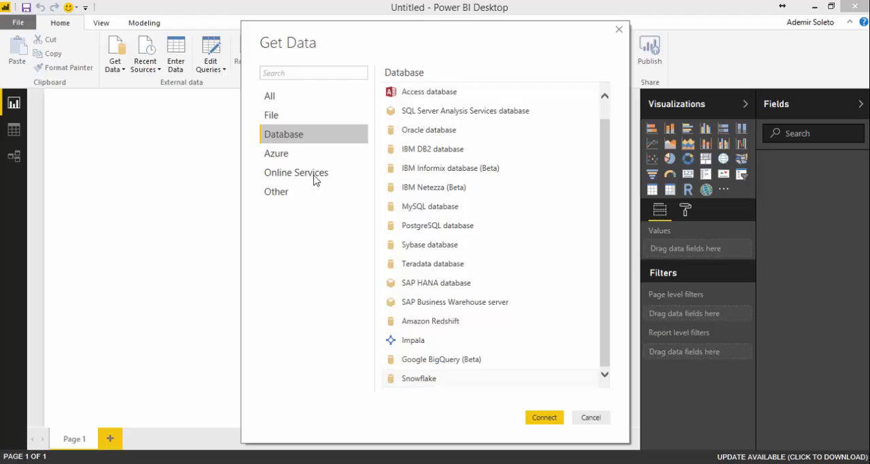
# - Examine the Azure, Online Services and Other data connectors, and leave the data source list without connecting
pyautogui.click(282, 155)
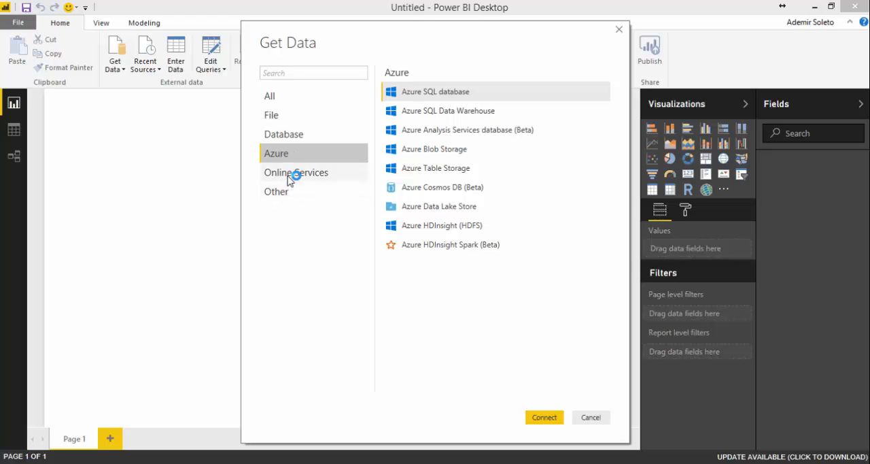
pyautogui.click(289, 179)
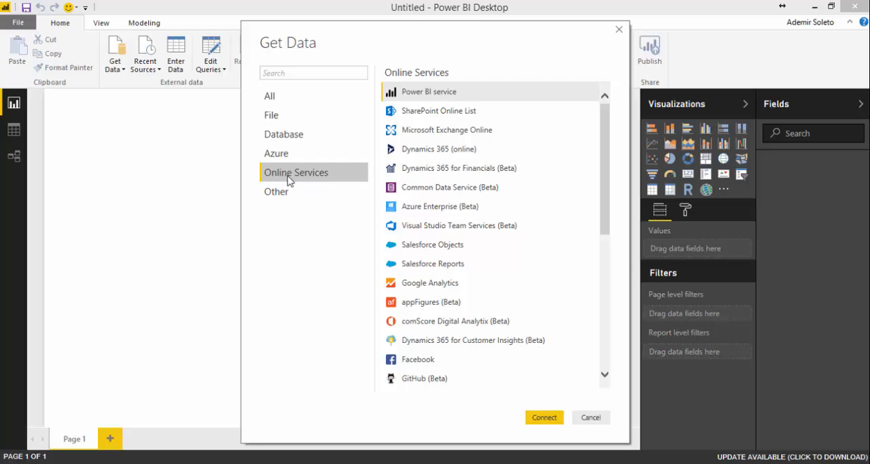
pyautogui.scroll(-3, 522, 137)
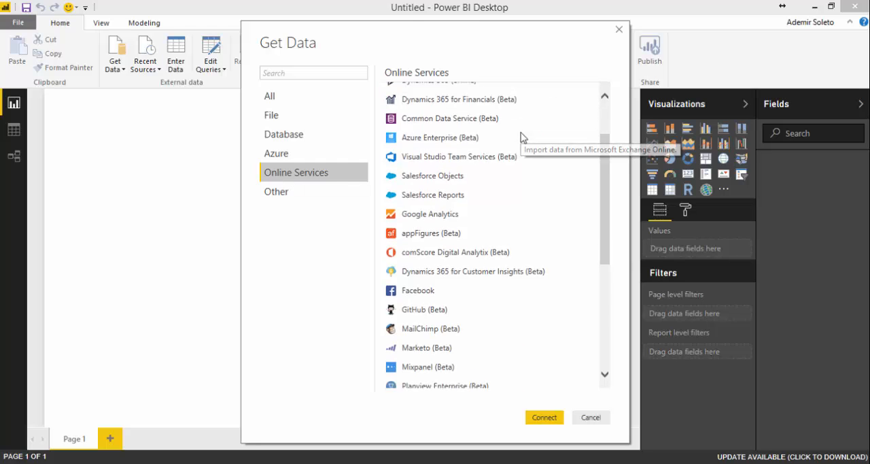
pyautogui.scroll(-2, 522, 138)
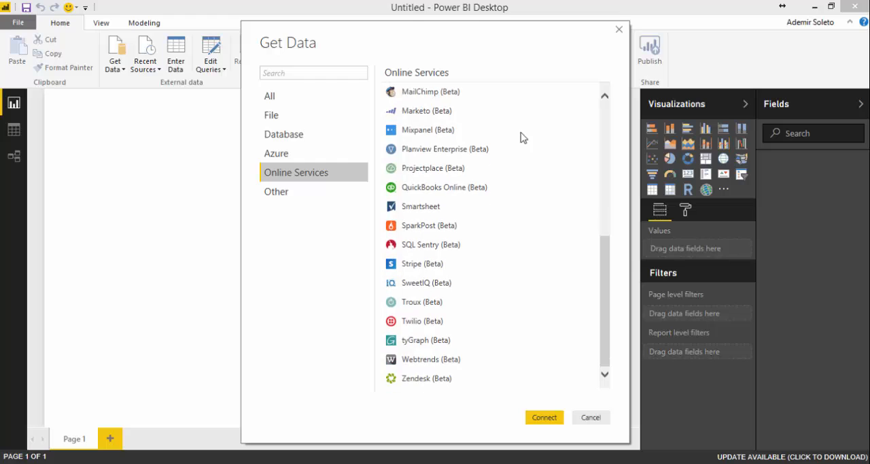
pyautogui.scroll(2, 522, 137)
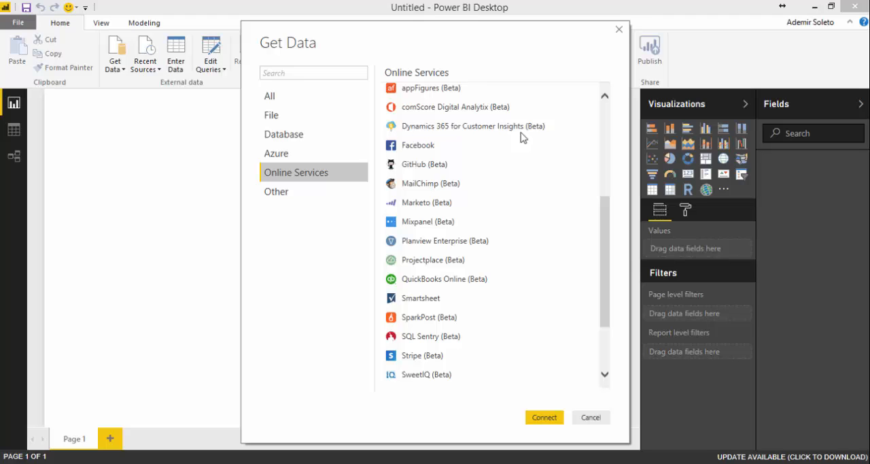
pyautogui.click(275, 192)
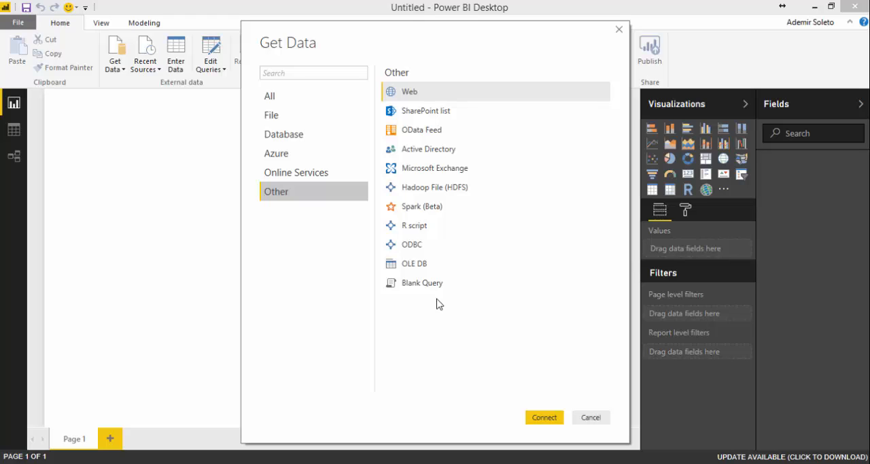
pyautogui.click(590, 418)
# - Check the tables available in the recent source Sales and Marketing Sample.xlsx without loading anything
pyautogui.click(149, 71)
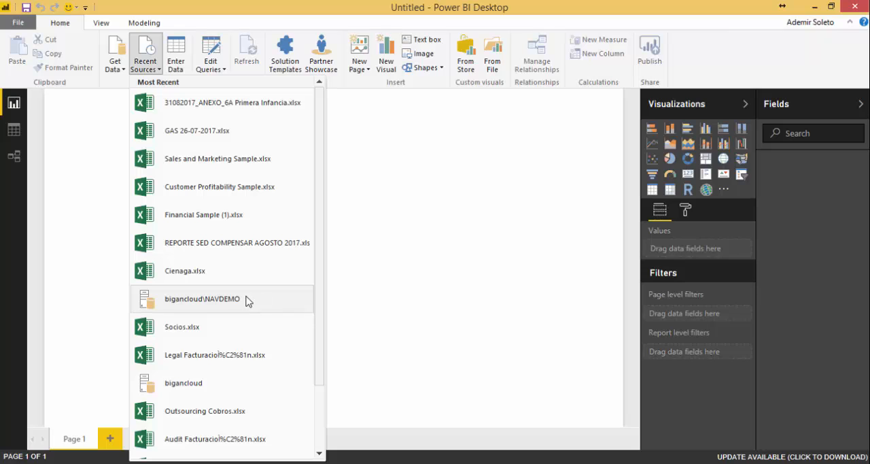
pyautogui.click(237, 166)
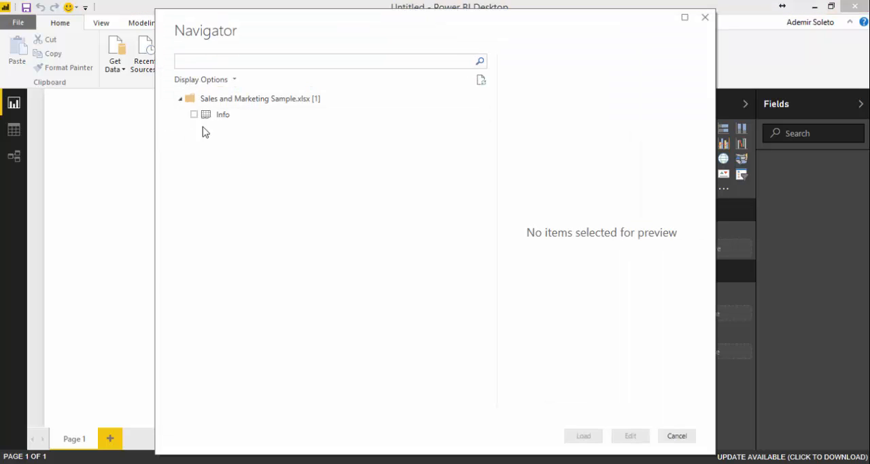
pyautogui.click(675, 437)
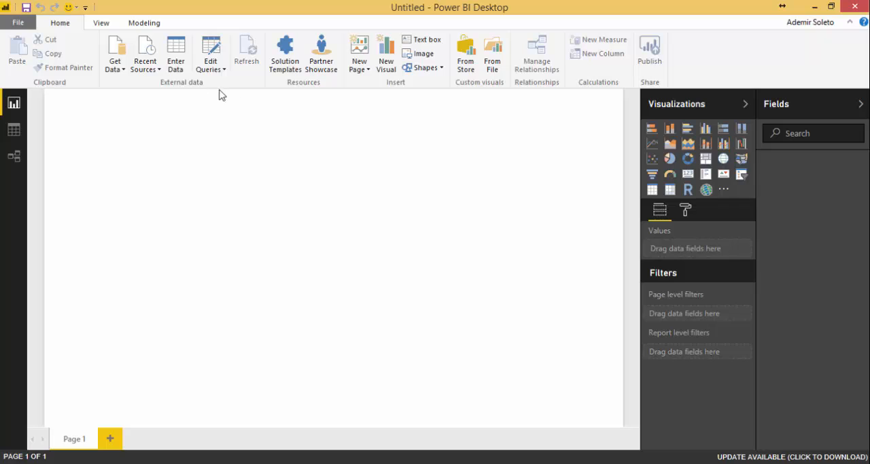
# - Start a manually entered table with Data1 and Data3 in the first two rows of Column1
pyautogui.click(176, 63)
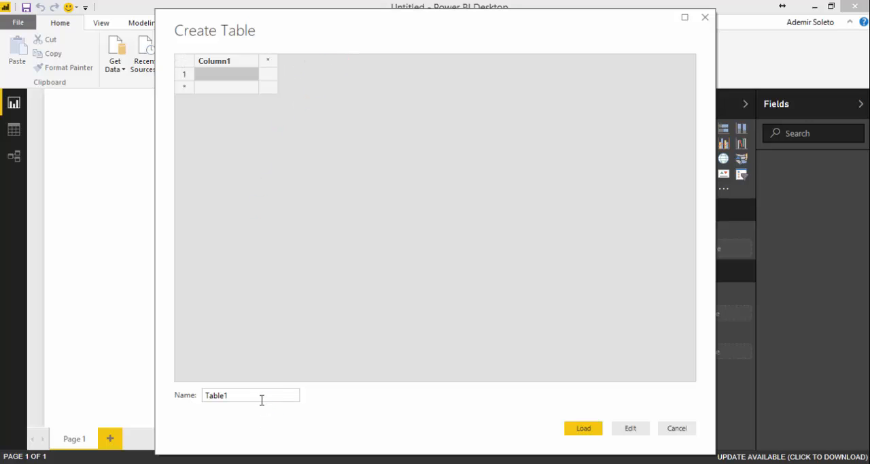
pyautogui.moveTo(260, 399); pyautogui.dragTo(146, 397)
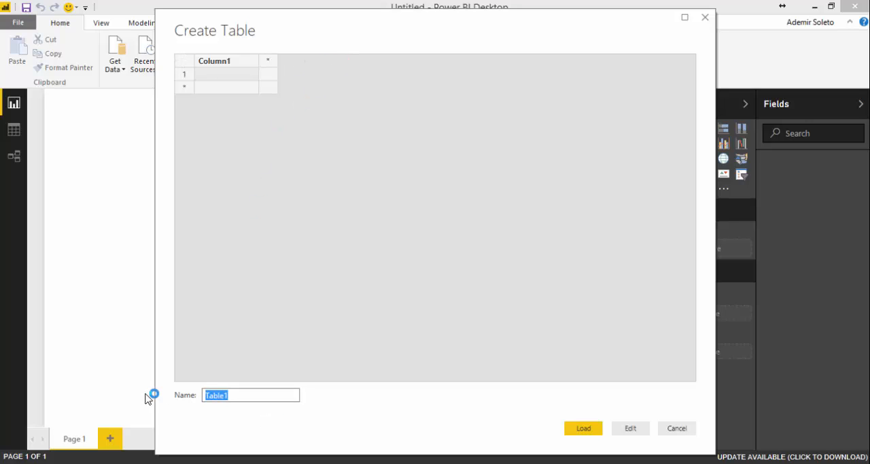
pyautogui.click(239, 72)
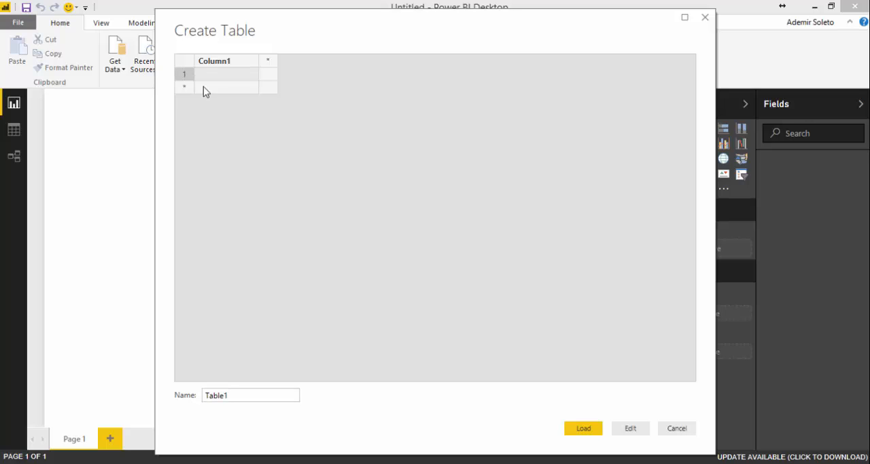
pyautogui.click(204, 87)
pyautogui.click(233, 75)
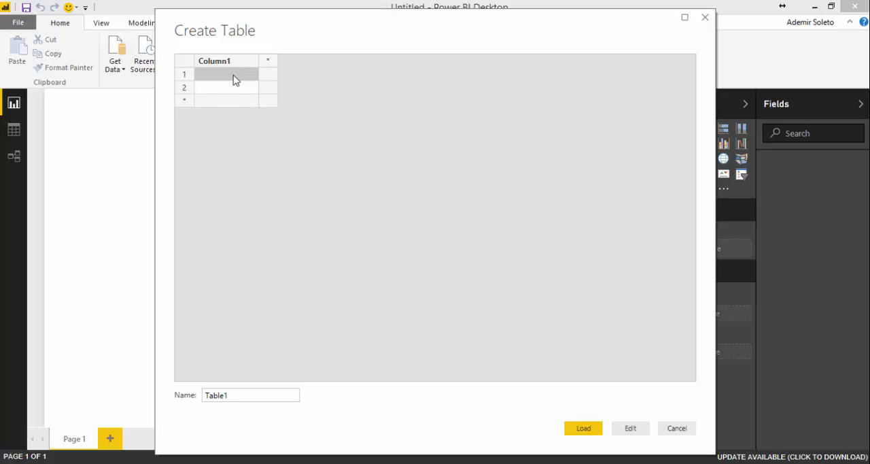
pyautogui.write('Data1')
pyautogui.press('Return')
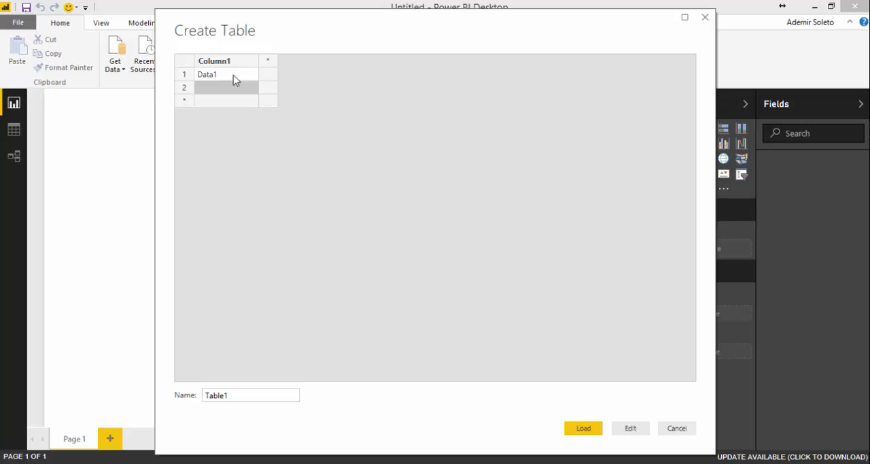
pyautogui.write('Data3')
# - Add a second column to the table with the values 1 and 2
pyautogui.click(269, 61)
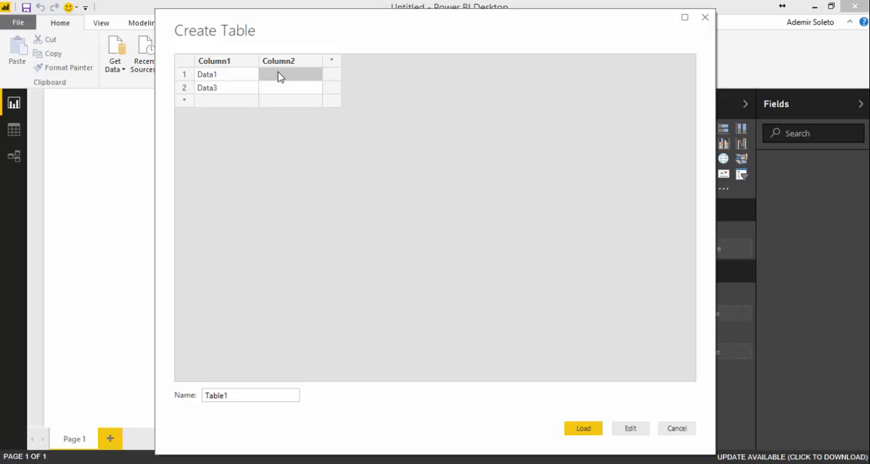
pyautogui.write('1')
pyautogui.press('Return')
pyautogui.write('2')
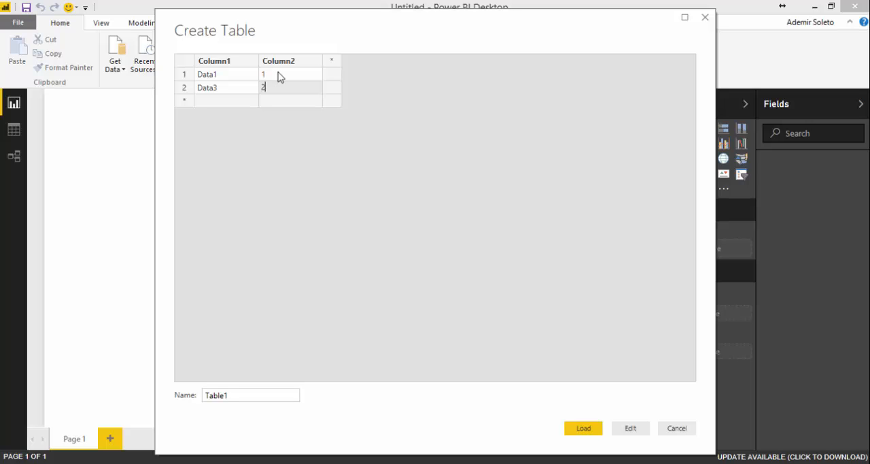
# - Add a third column with the value 5 in the first row and 4 in the second
pyautogui.press('Tab')
pyautogui.write('4')
pyautogui.press('Return')
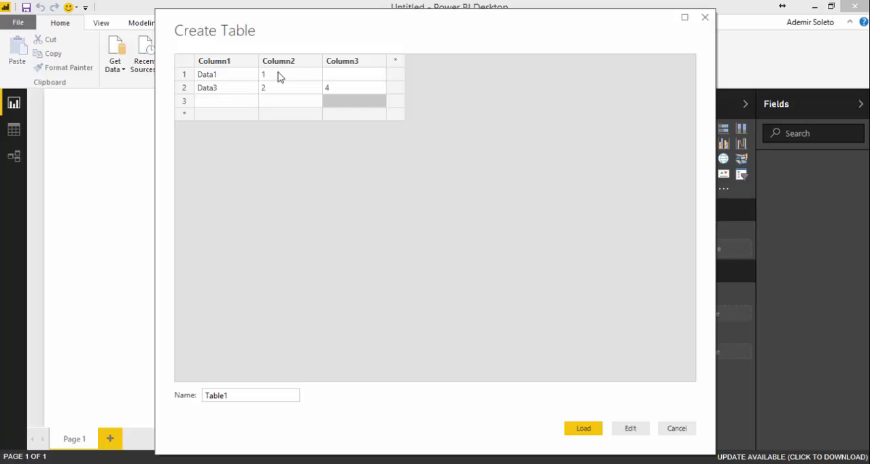
pyautogui.press('Up')
pyautogui.press('Up')
pyautogui.write('5')
pyautogui.press('Return')
# - Enter Data in the third row of Column1 and load the table into the report
pyautogui.press('Left')
pyautogui.press('Left')
pyautogui.press('Down')
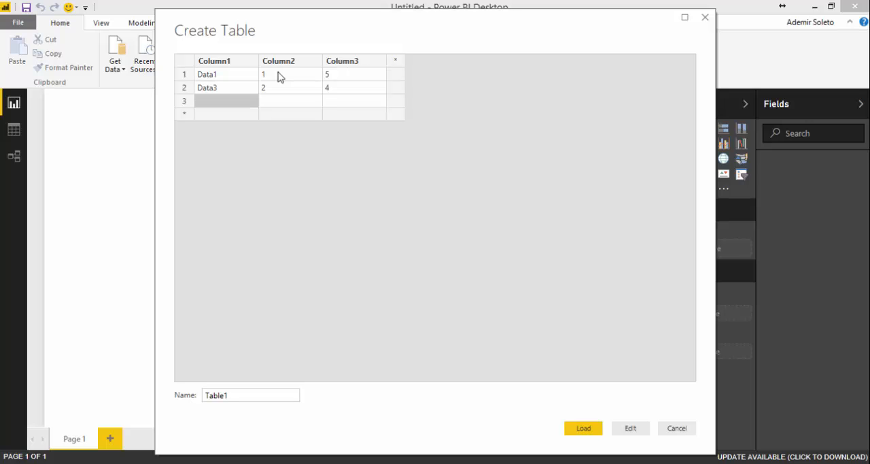
pyautogui.write('Dqata')
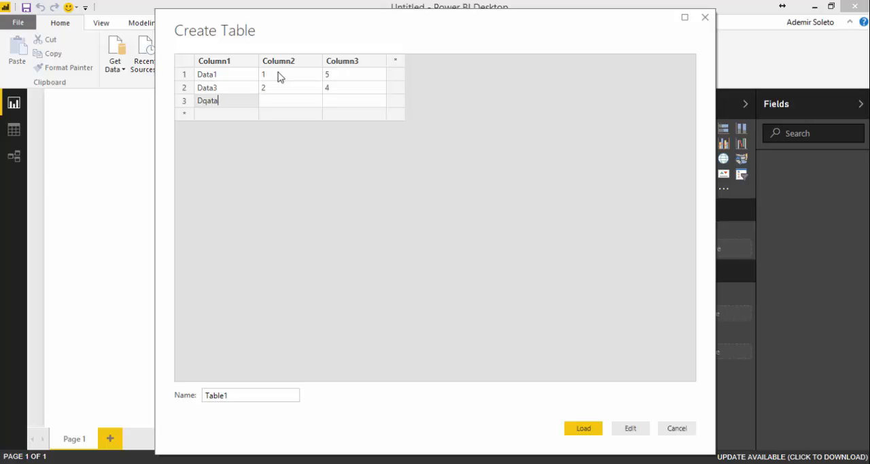
pyautogui.press('BackSpace')
pyautogui.press('BackSpace')
pyautogui.press('BackSpace')
pyautogui.write('ata')
pyautogui.click(586, 428)
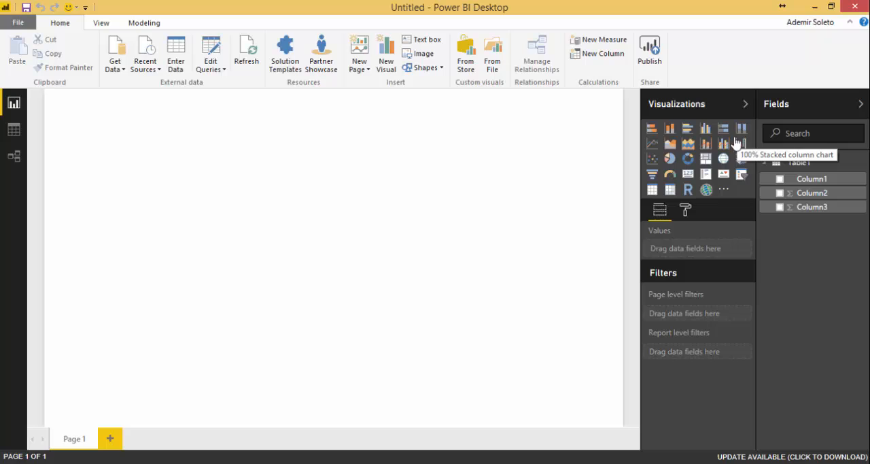
# - Examine the page formatting options, expanding the Page Information and Page Size settings
pyautogui.click(687, 208)
pyautogui.click(660, 210)
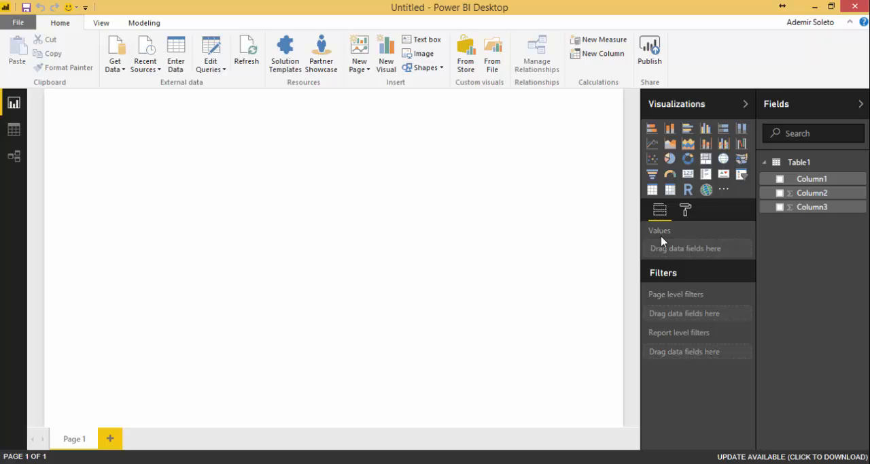
pyautogui.click(687, 211)
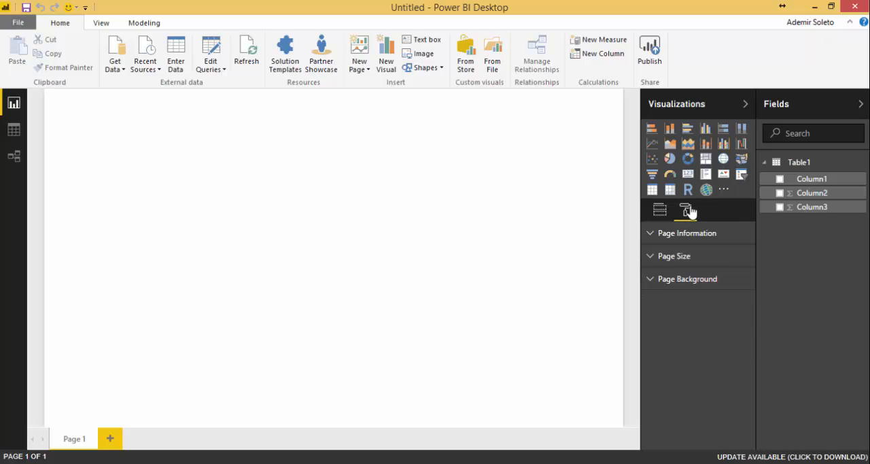
pyautogui.click(652, 235)
pyautogui.click(653, 303)
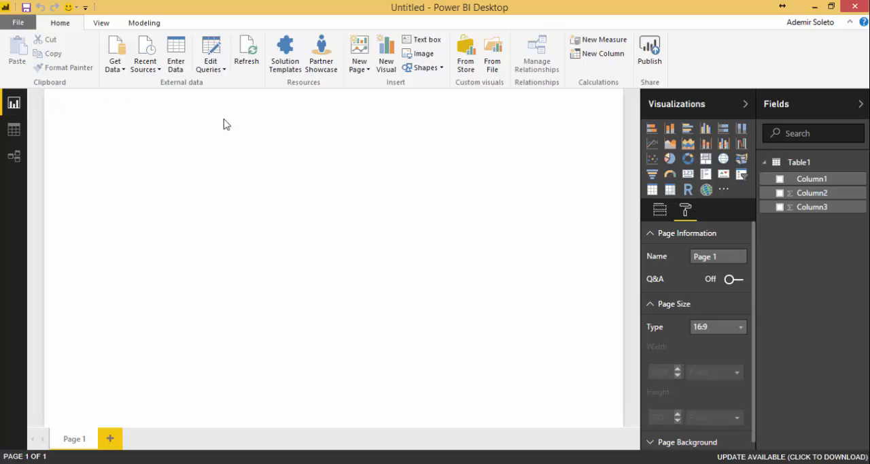
# - Insert a stacked bar chart, widen it, and plot Column2 as the value by Column1 on the axis
pyautogui.click(652, 129)
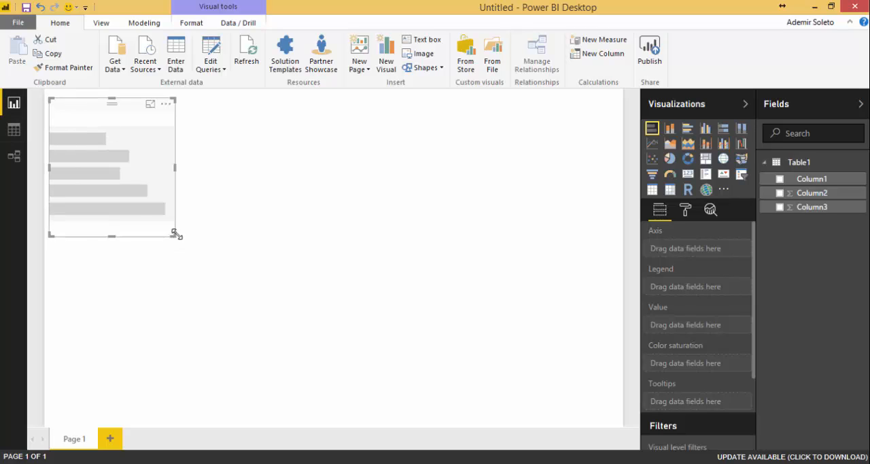
pyautogui.moveTo(175, 235); pyautogui.dragTo(299, 227)
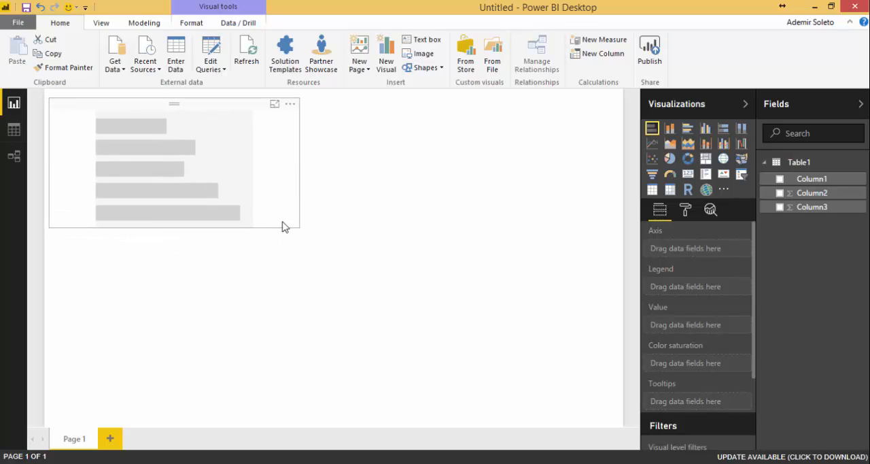
pyautogui.click(781, 194)
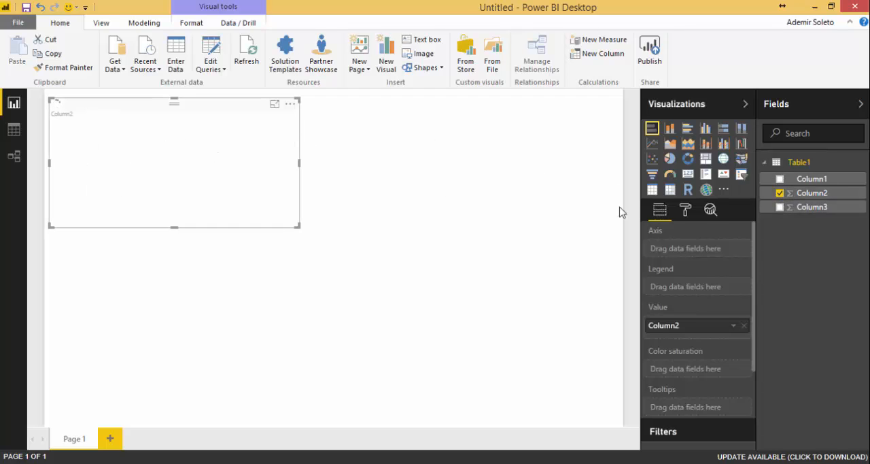
pyautogui.click(779, 178)
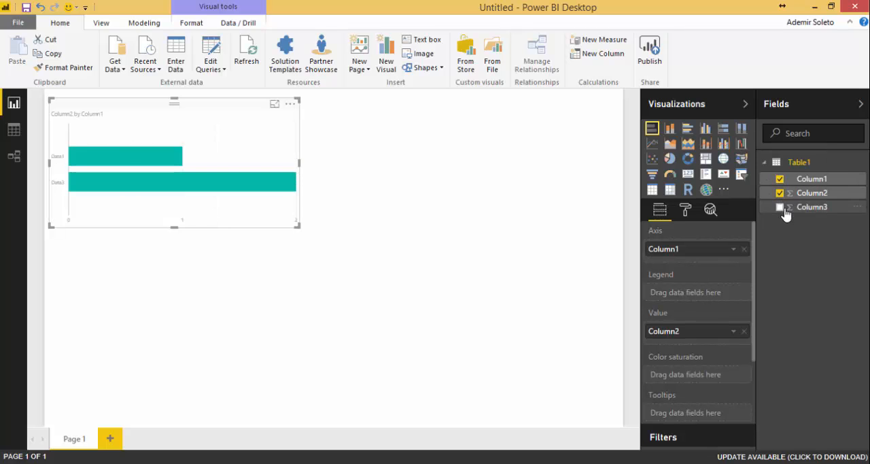
# - Add Column3 as a second value in the stacked bar chart
pyautogui.click(779, 206)
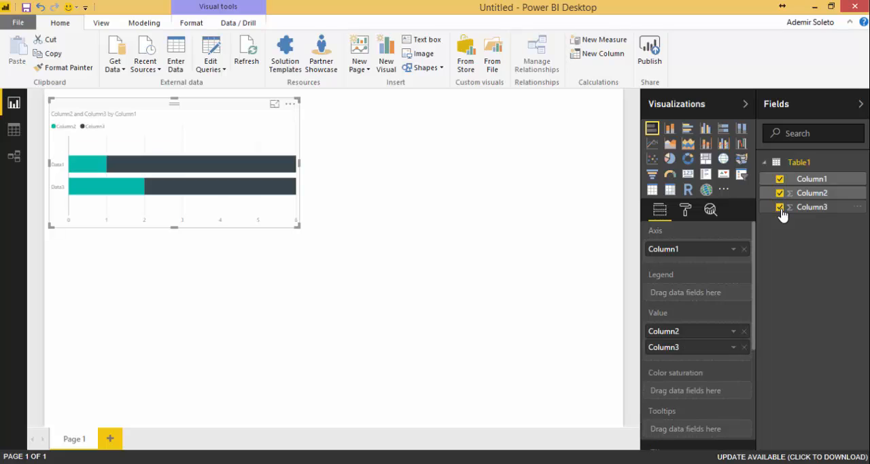
pyautogui.moveTo(170, 172)
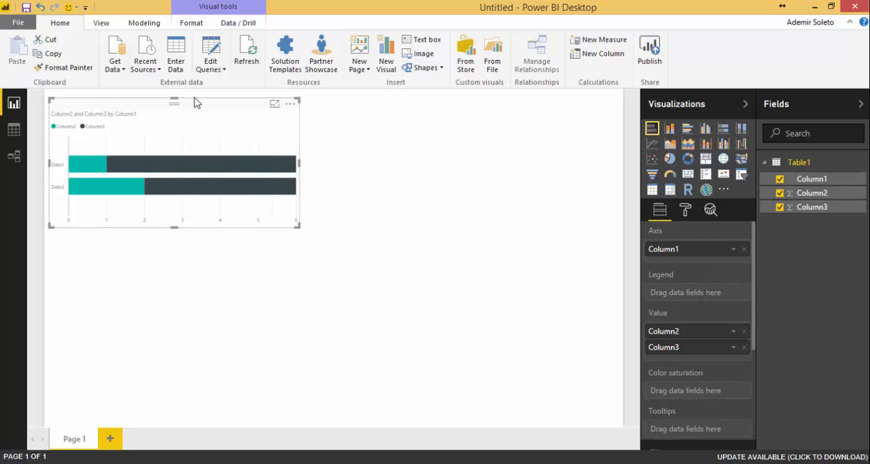
# - Show the table in the Data view and sort it by Column2 in ascending order
pyautogui.click(15, 132)
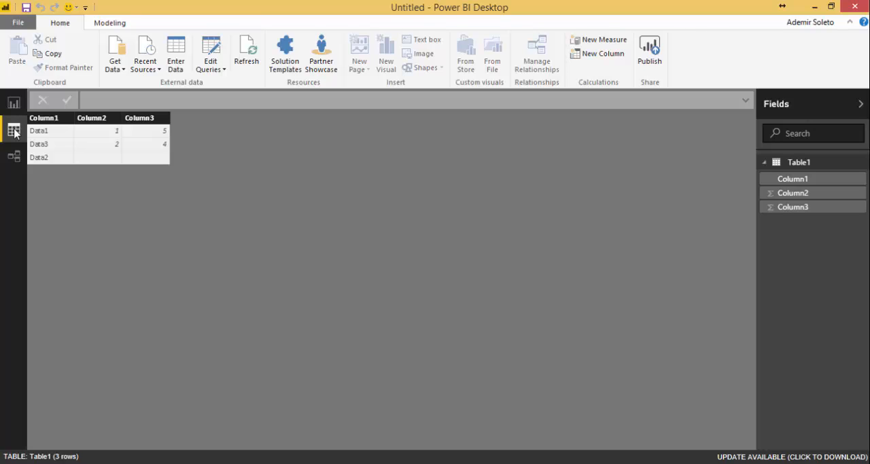
pyautogui.click(102, 156)
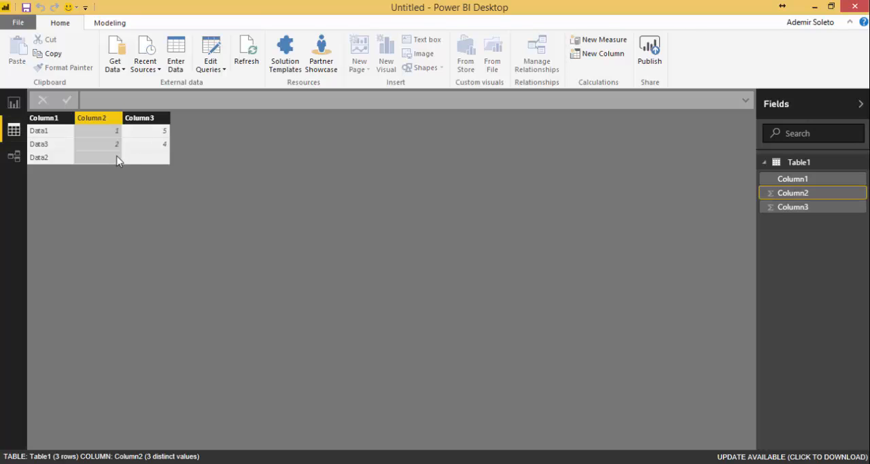
pyautogui.rightClick(114, 158)
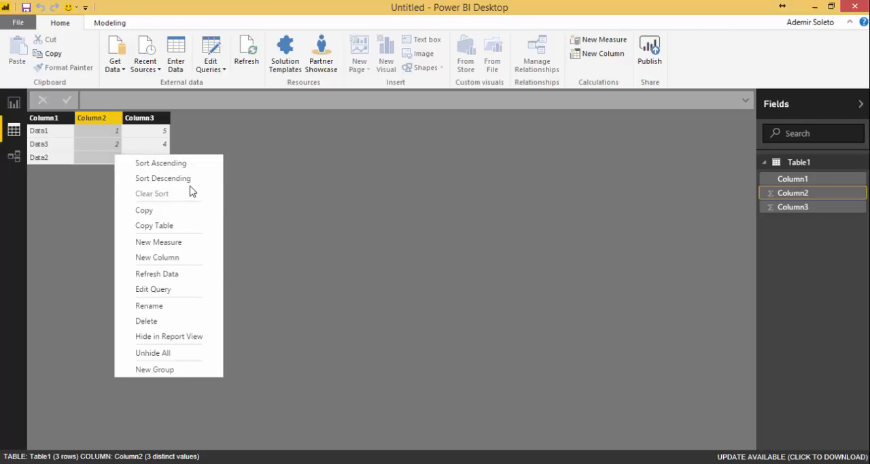
pyautogui.click(184, 164)
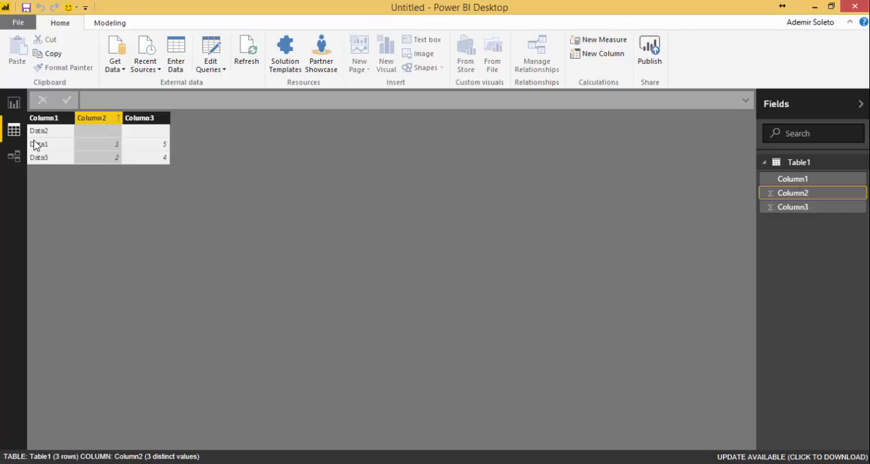
# - Open the table's query from Column3, look through the new source types, and close the Query Editor with Close & Apply
pyautogui.rightClick(161, 117)
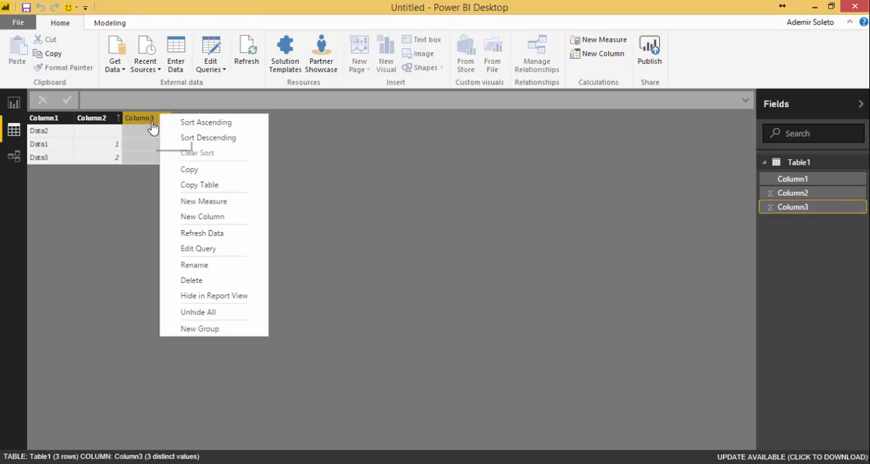
pyautogui.click(209, 248)
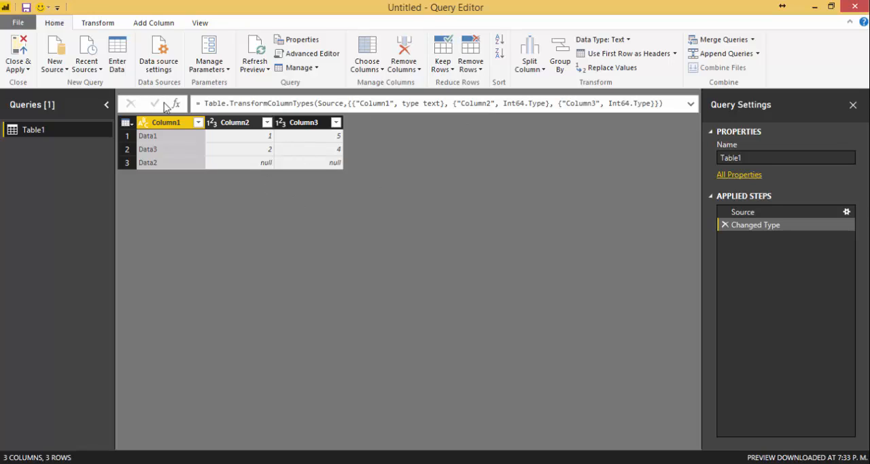
pyautogui.click(67, 71)
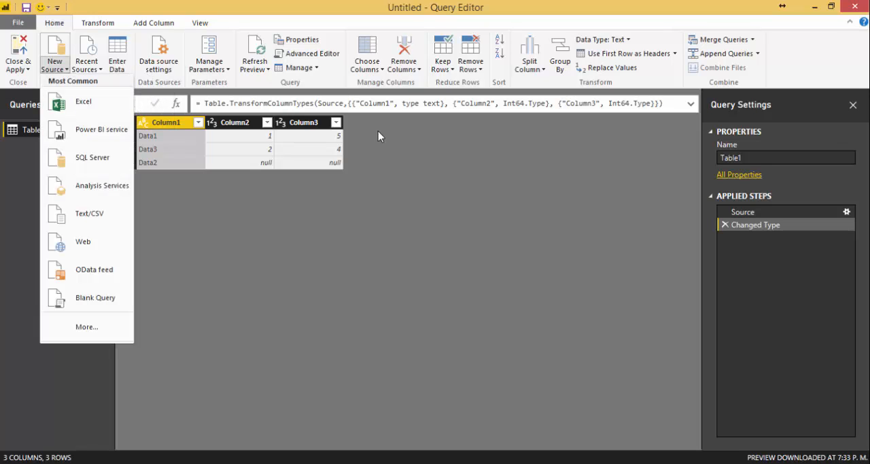
pyautogui.click(532, 187)
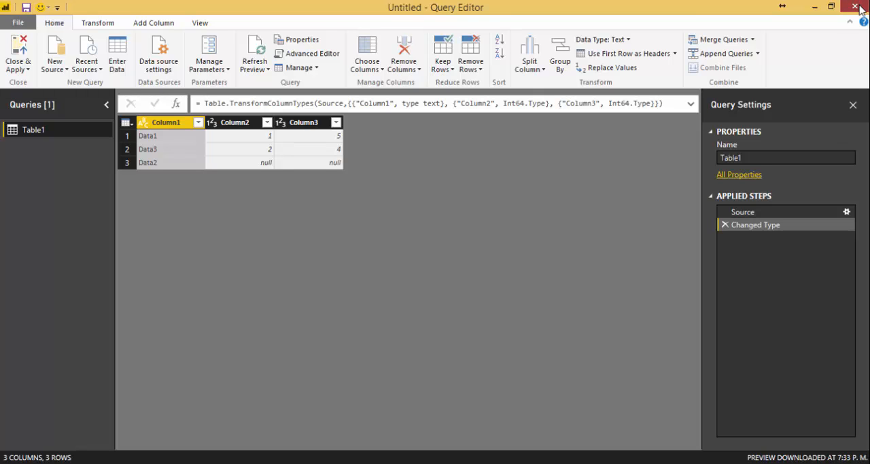
pyautogui.click(22, 71)
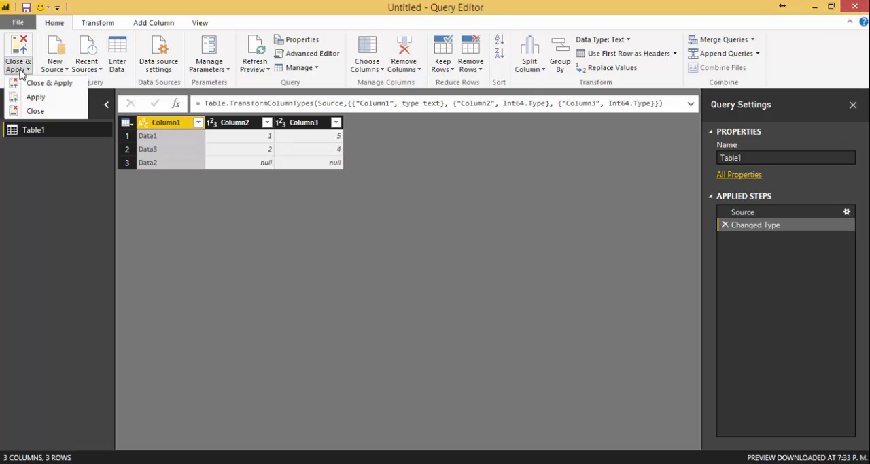
pyautogui.click(41, 85)
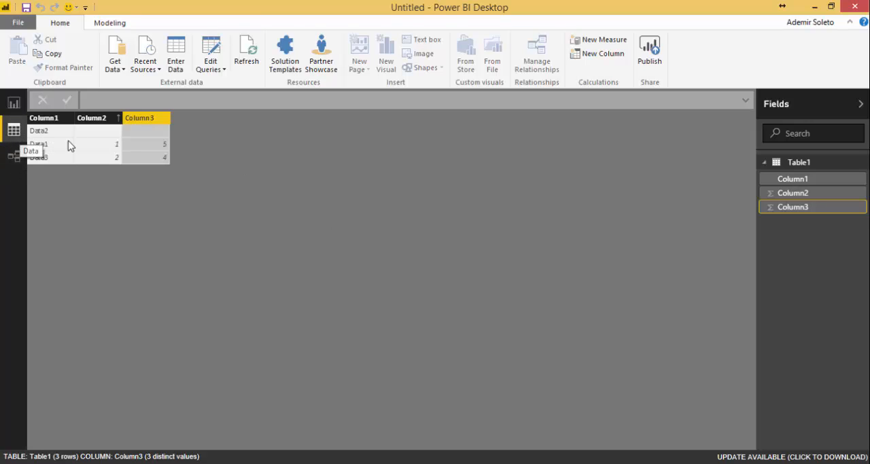
# - Reposition Table1 slightly to the right in the Relationships view and return to the report
pyautogui.click(13, 157)
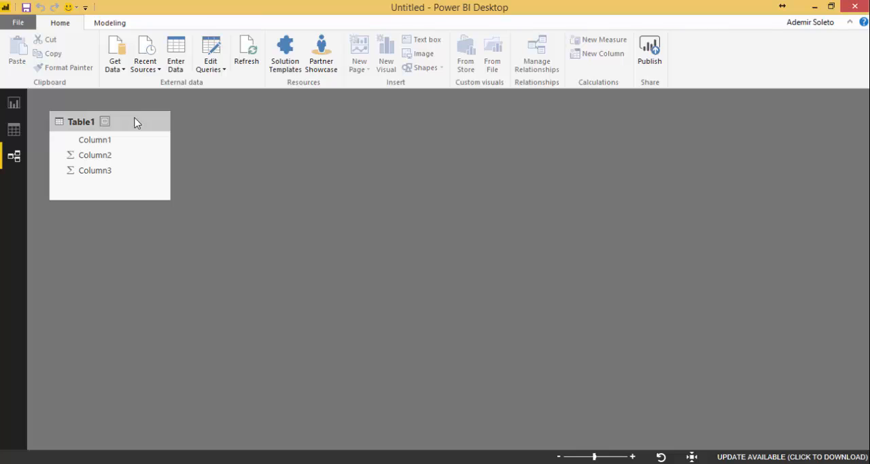
pyautogui.moveTo(134, 122); pyautogui.dragTo(208, 129)
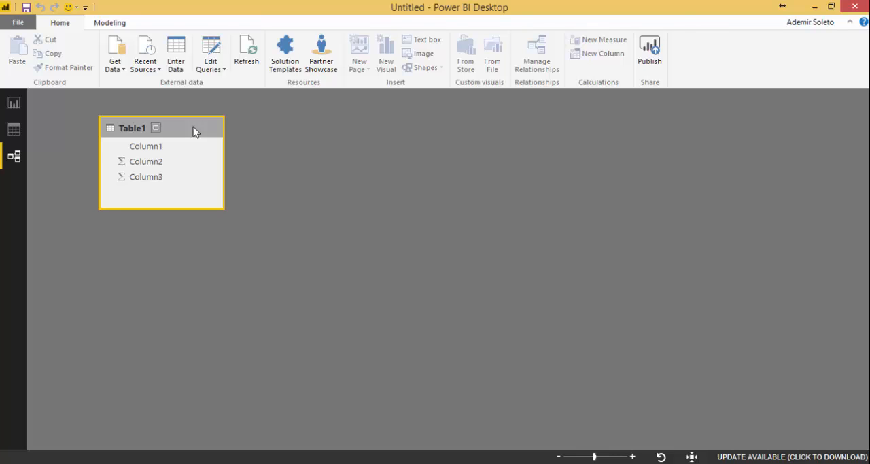
pyautogui.click(14, 102)
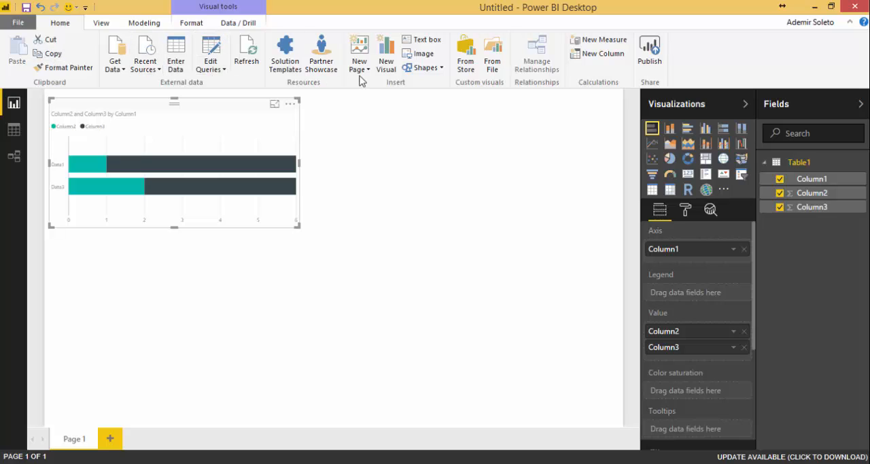
# - Open the Query Editor from the report, inspect the second-row values of Column3 and Column2, and close the editor
pyautogui.click(223, 70)
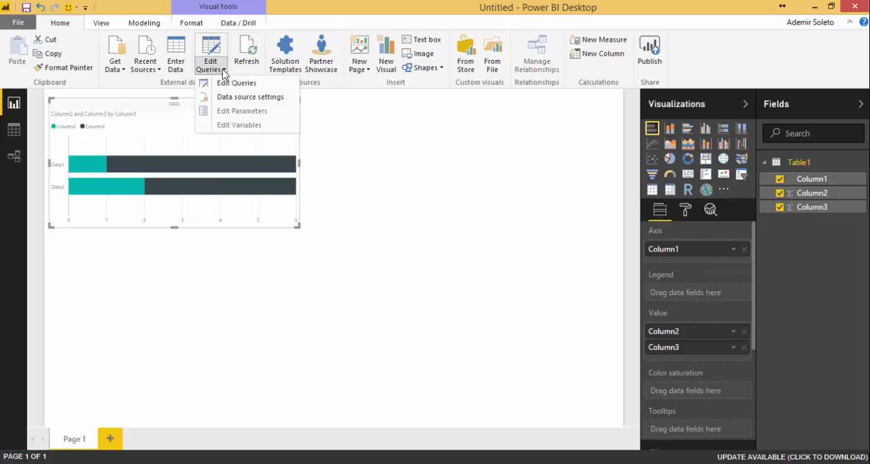
pyautogui.click(257, 89)
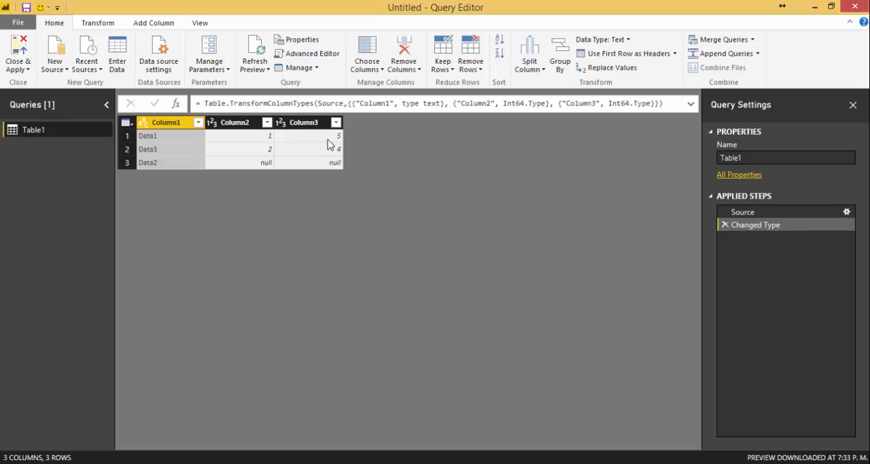
pyautogui.click(329, 148)
pyautogui.click(257, 152)
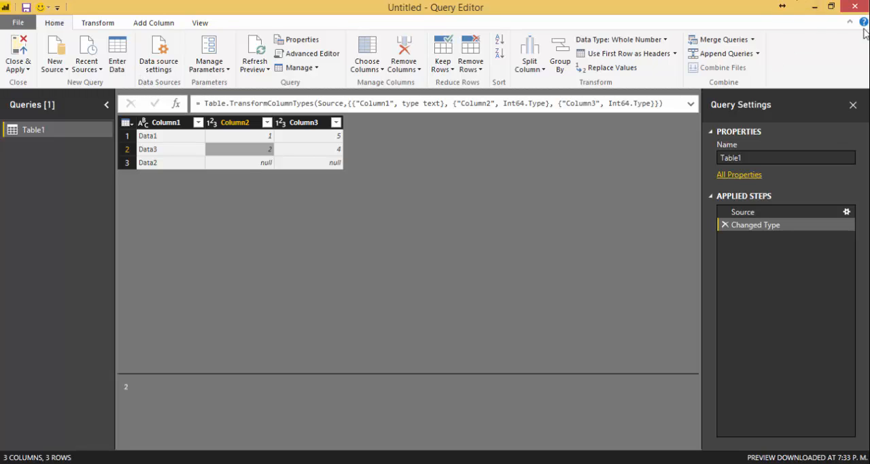
pyautogui.click(855, 6)
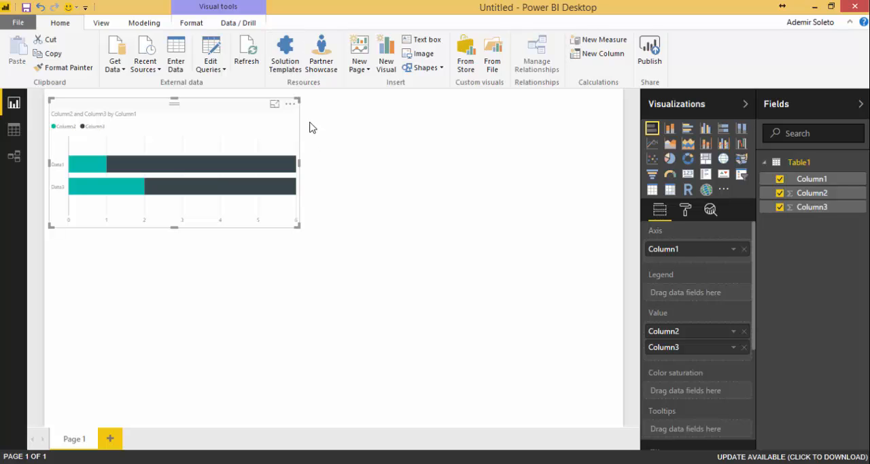
# - Open the solution templates on Microsoft AppSource, browse the listed apps, and return to Power BI Desktop
pyautogui.click(286, 60)
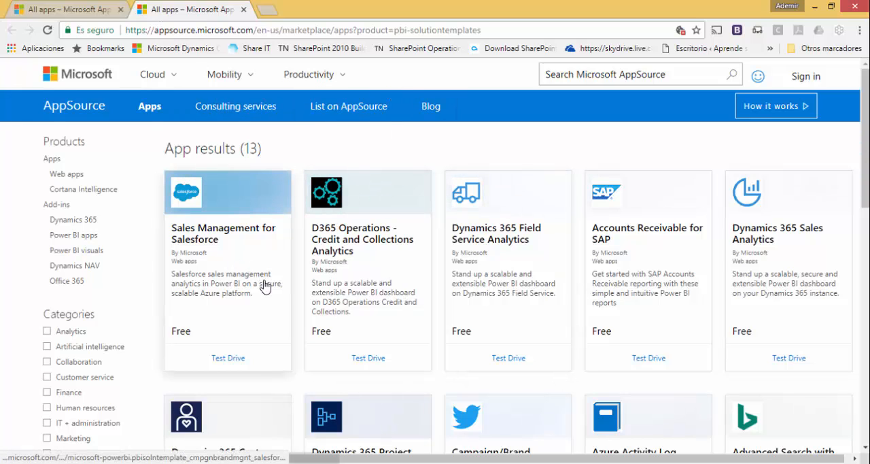
pyautogui.scroll(-3, 255, 272)
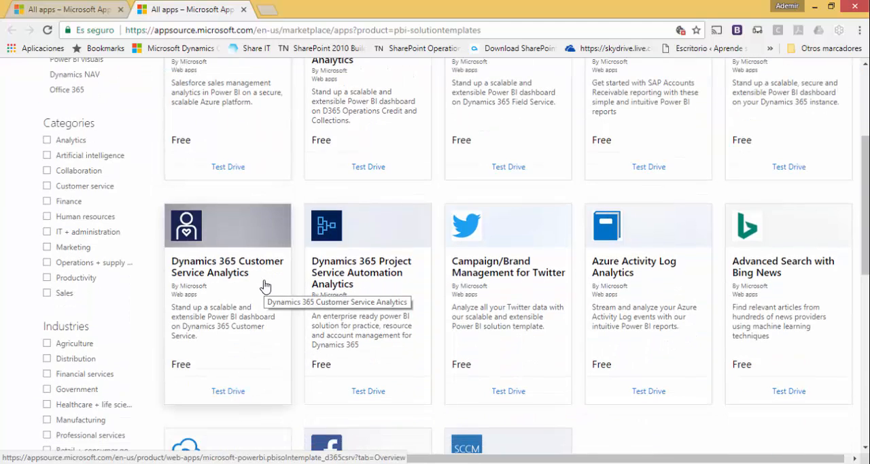
pyautogui.scroll(-2, 265, 286)
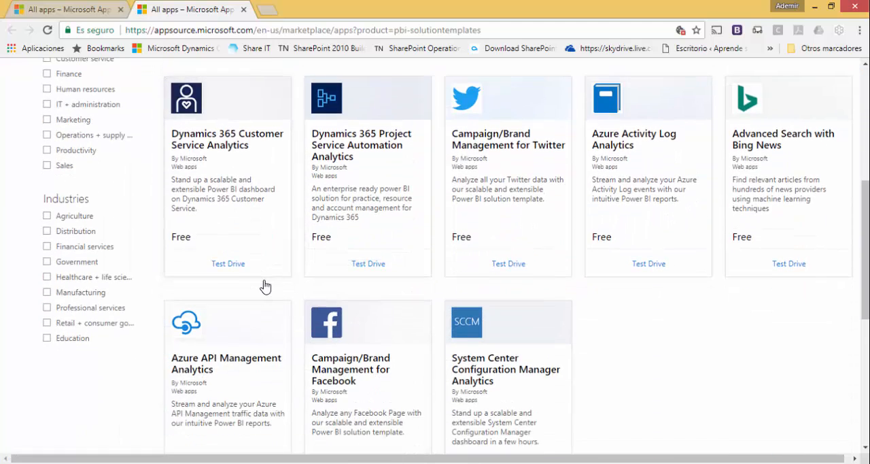
pyautogui.scroll(4, 265, 287)
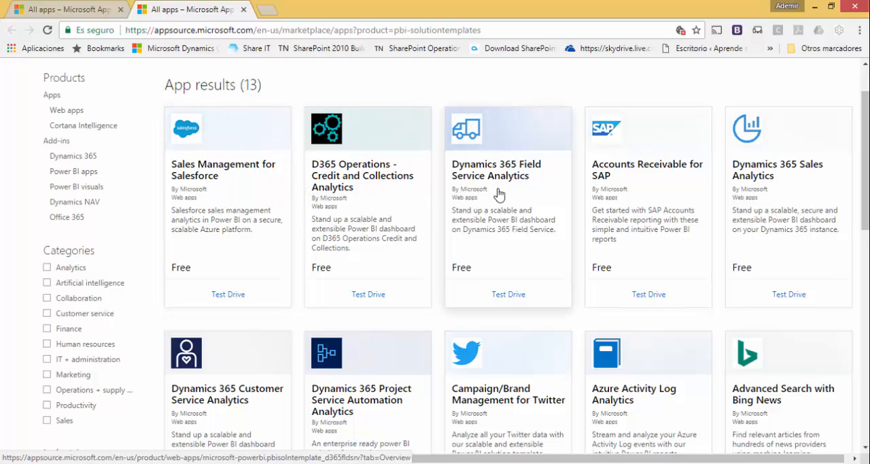
pyautogui.scroll(1, 499, 194)
pyautogui.scroll(1, 498, 193)
pyautogui.scroll(-3, 498, 195)
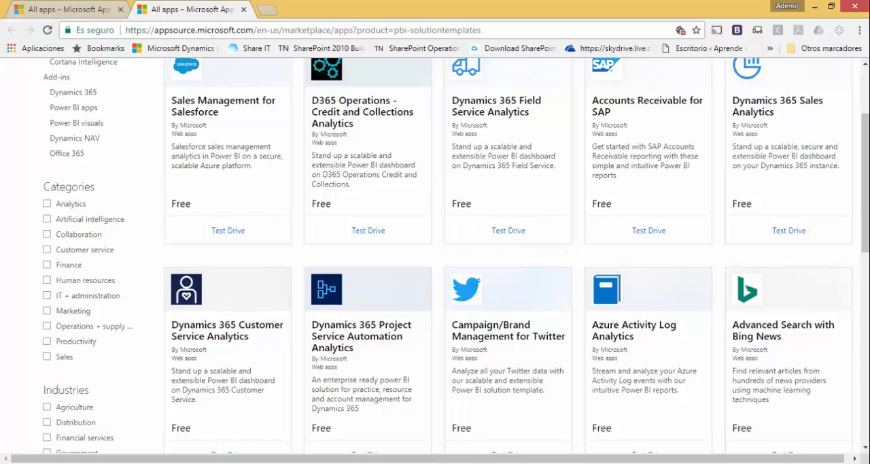
pyautogui.hotkey('alt', 'Tab')
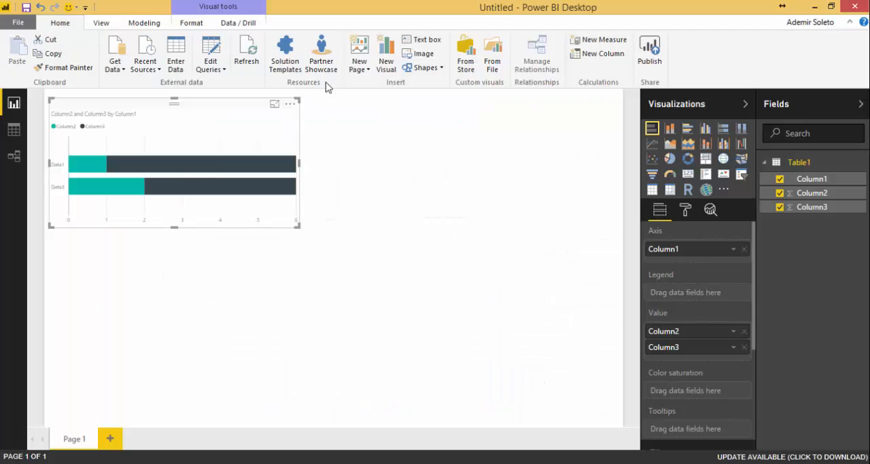
# - Open the Partner Showcase link in the browser and look through the Power BI partners page
pyautogui.click(327, 52)
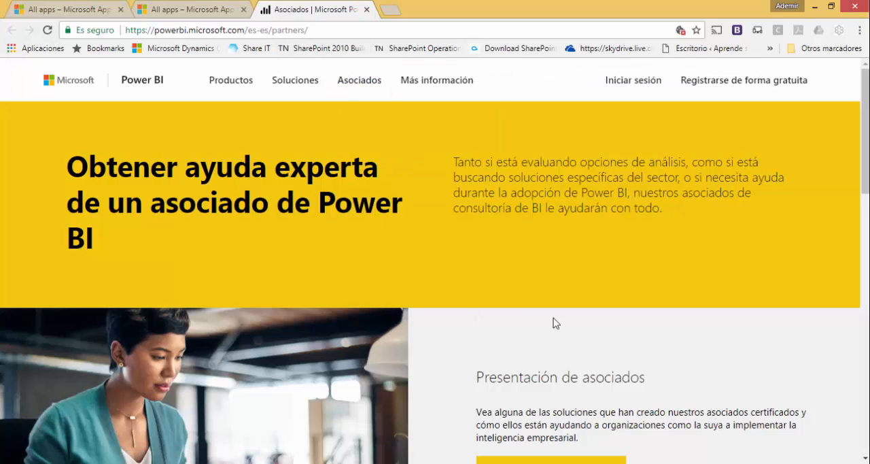
pyautogui.scroll(-3, 558, 323)
pyautogui.scroll(-3, 559, 323)
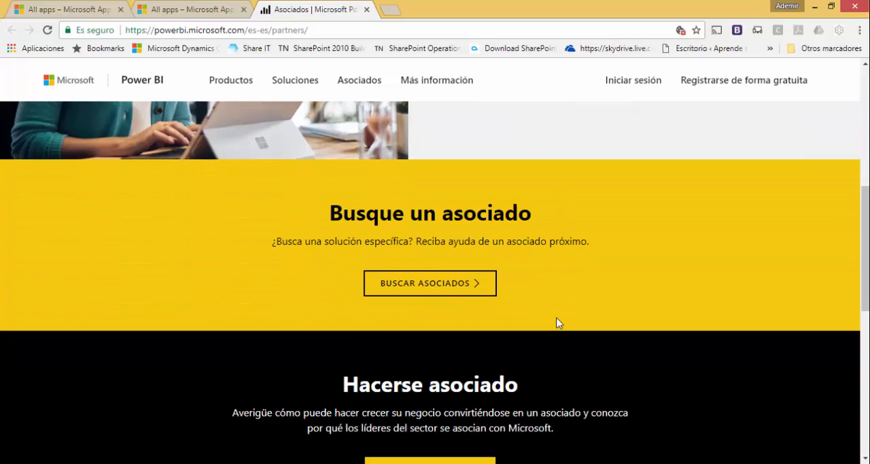
pyautogui.scroll(4, 561, 305)
pyautogui.scroll(2, 562, 305)
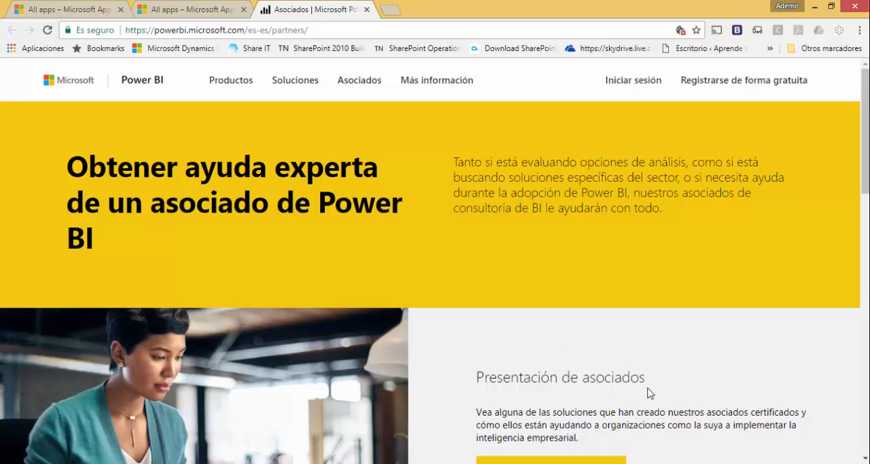
# - Open the partner presentation page, browse the featured and listed partner solutions, and return to Power BI Desktop
pyautogui.scroll(-4, 650, 394)
pyautogui.click(586, 219)
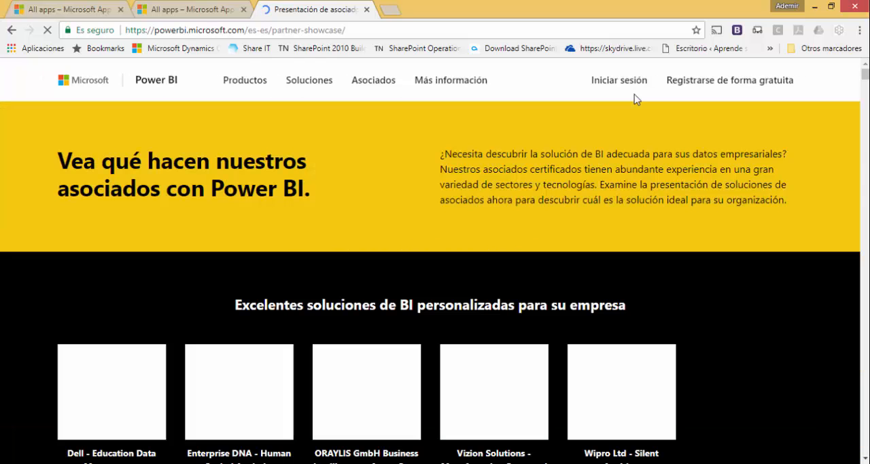
pyautogui.scroll(-3, 239, 307)
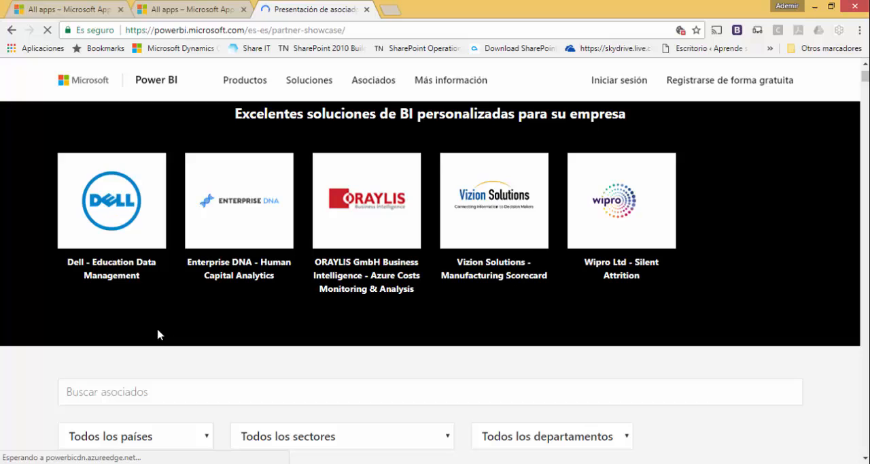
pyautogui.scroll(-3, 162, 311)
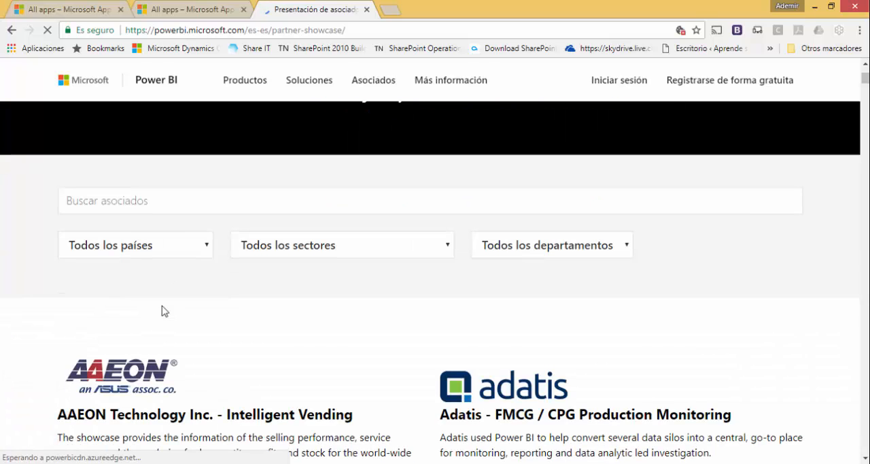
pyautogui.scroll(-3, 162, 310)
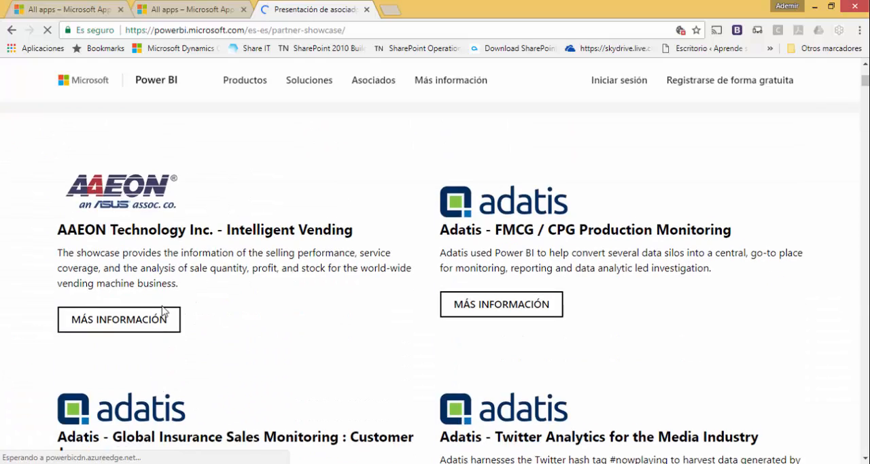
pyautogui.scroll(5, 423, 275)
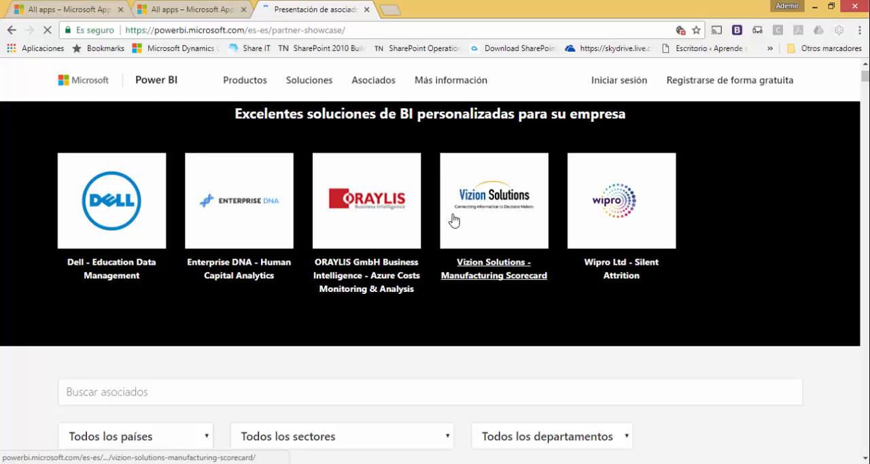
pyautogui.click(221, 13)
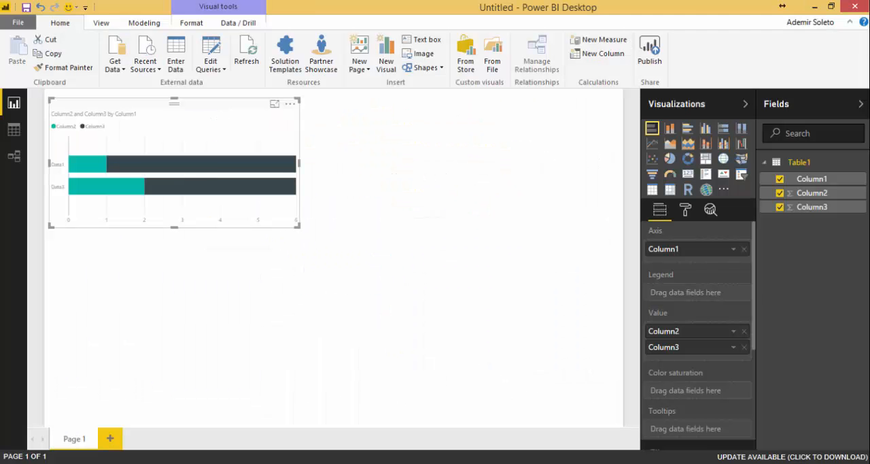
# - View the new-page options and add two blank report pages after Page 1
pyautogui.click(367, 73)
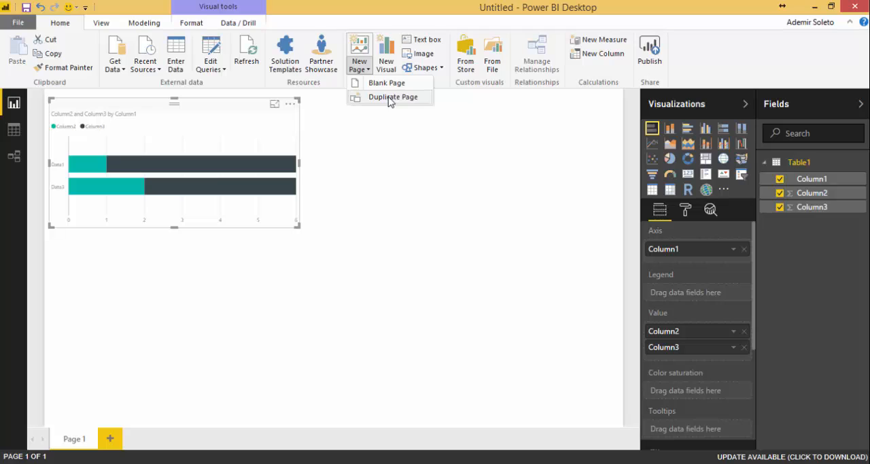
pyautogui.click(258, 330)
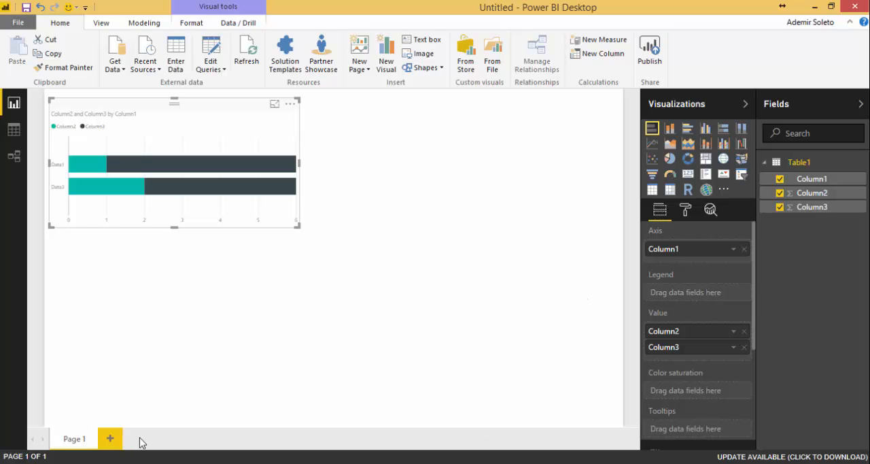
pyautogui.click(110, 440)
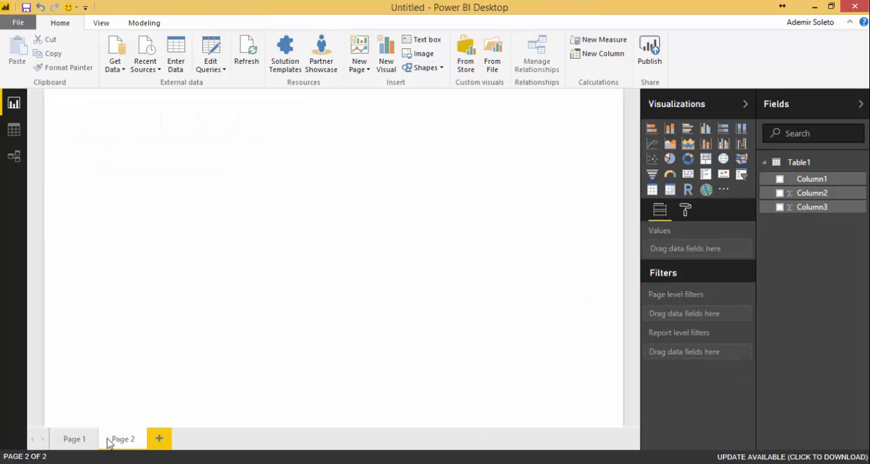
pyautogui.click(154, 441)
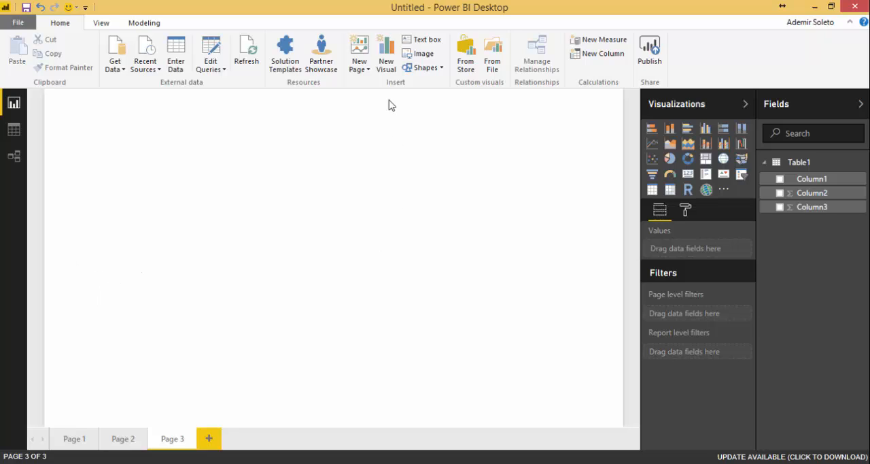
# - Insert an empty column chart visual on Page 3 and view the list of insertable shapes
pyautogui.click(388, 70)
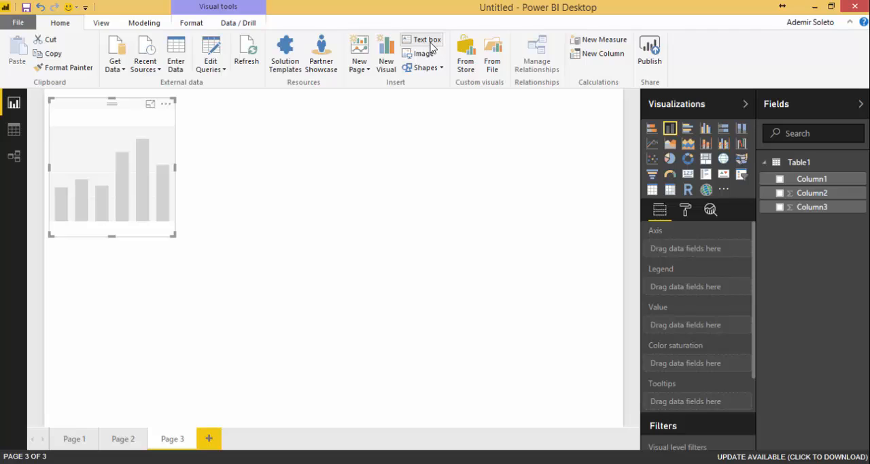
pyautogui.click(440, 68)
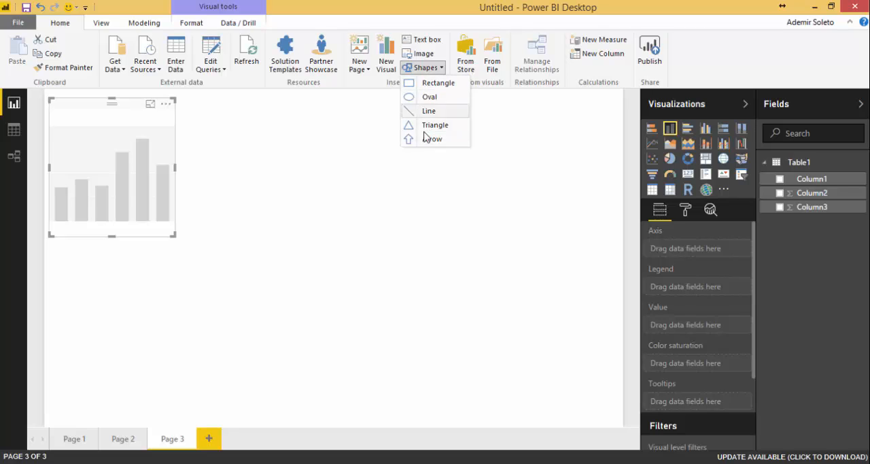
pyautogui.click(503, 107)
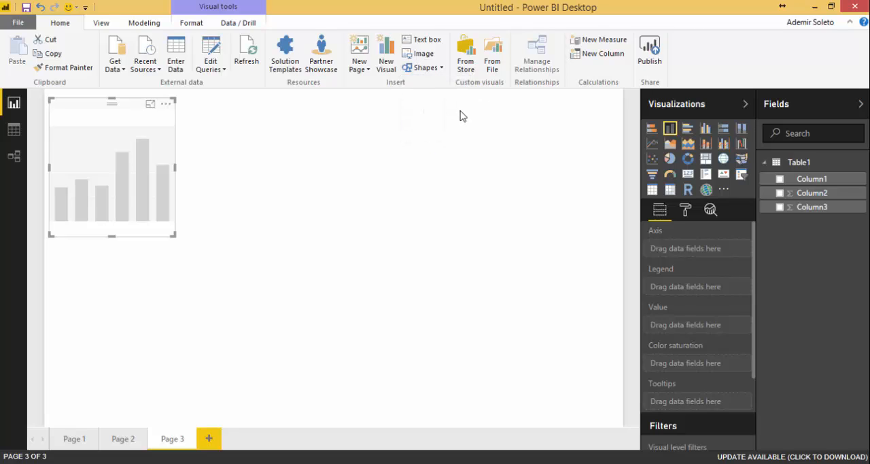
# - Browse the custom visuals store without adding anything, and check the option to import a custom visual from a file
pyautogui.click(468, 61)
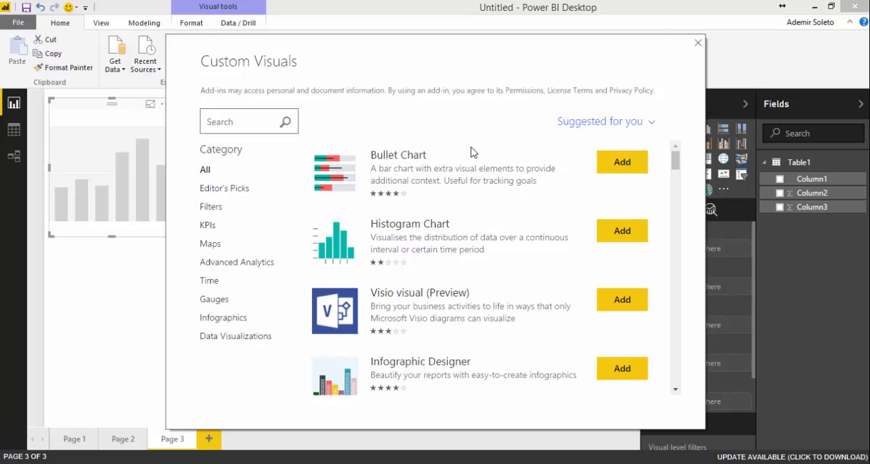
pyautogui.scroll(-4, 441, 192)
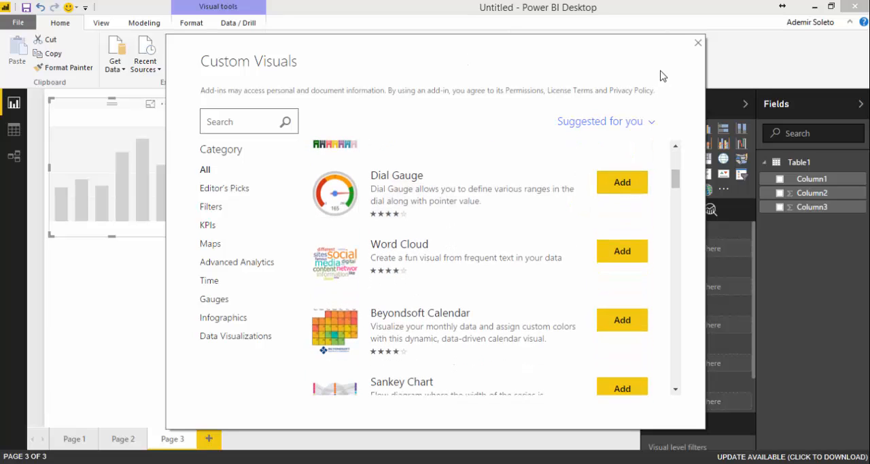
pyautogui.click(699, 43)
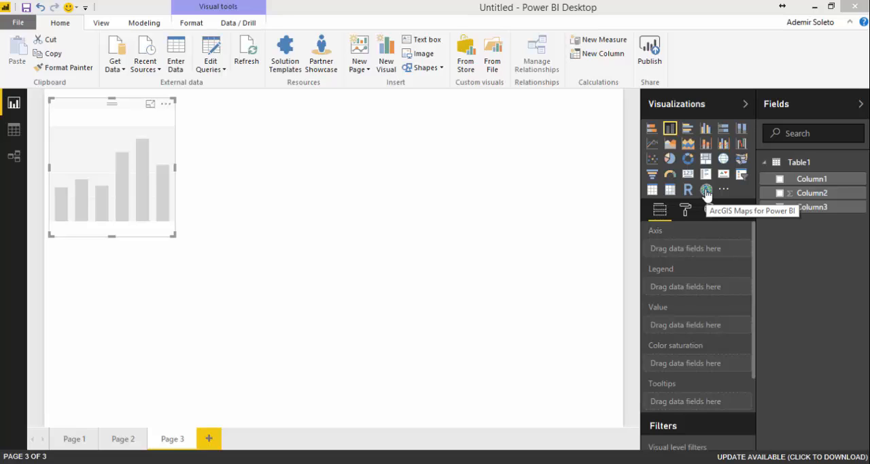
pyautogui.click(498, 51)
pyautogui.click(555, 283)
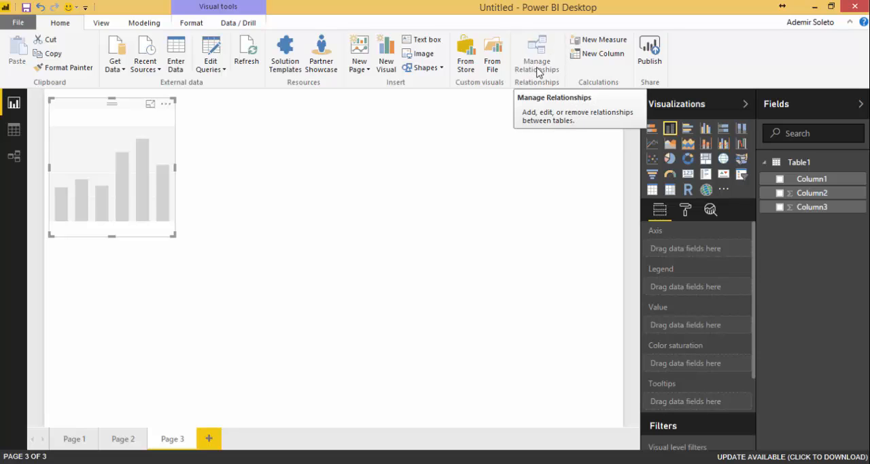
# - Start a new measure in Table1, expand its formula editor, and cancel the measure
pyautogui.click(614, 43)
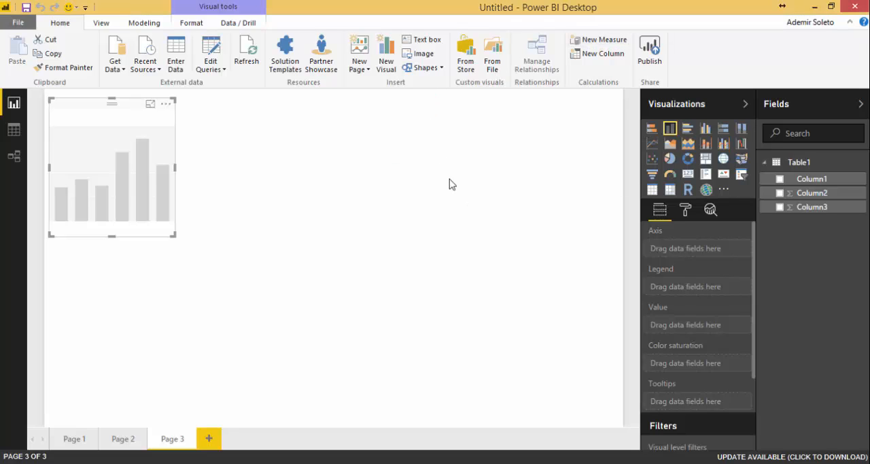
pyautogui.click(252, 101)
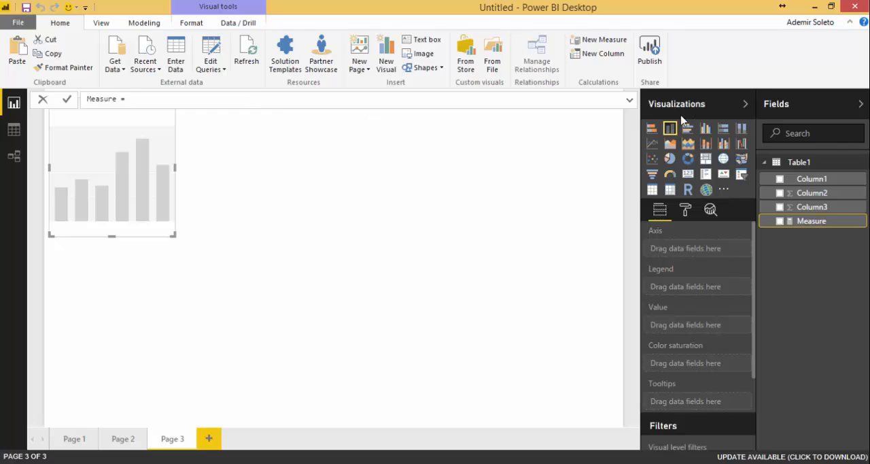
pyautogui.click(631, 100)
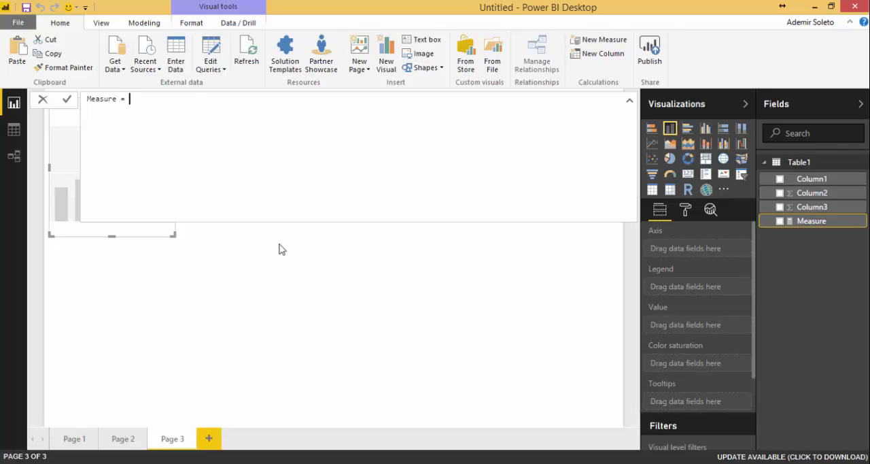
pyautogui.press('Escape')
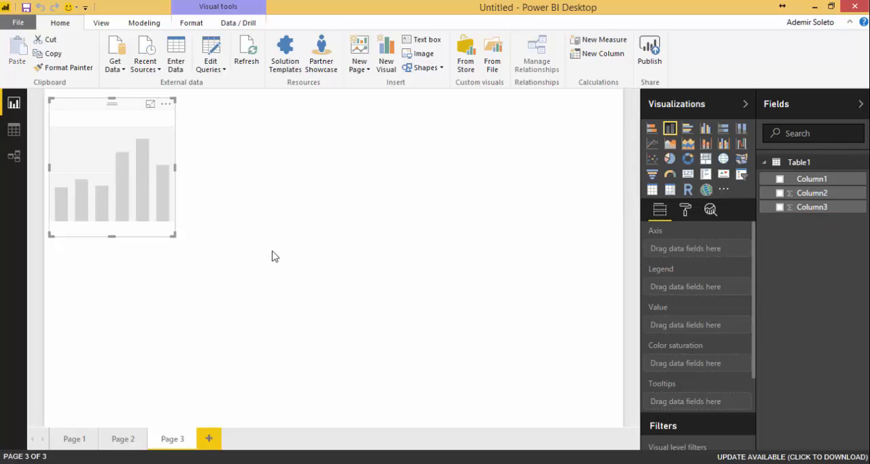
# - Start a new calculated column in Table1 and abandon it, and cancel publishing at the save prompt
pyautogui.click(768, 165)
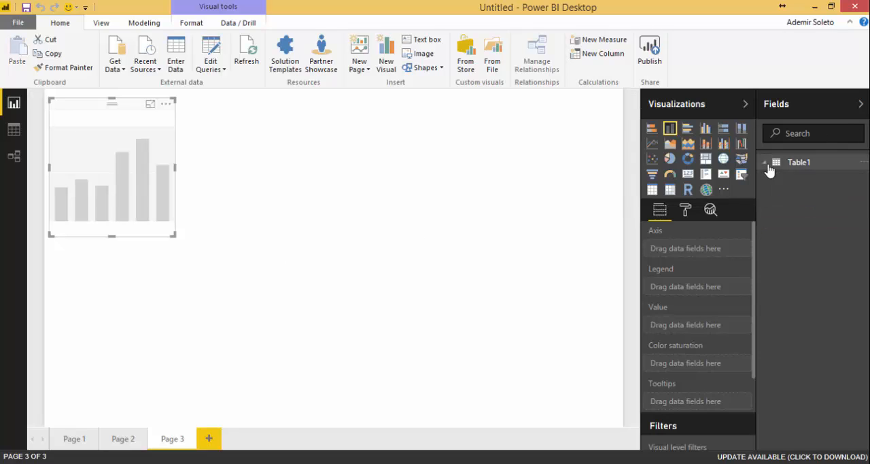
pyautogui.click(596, 55)
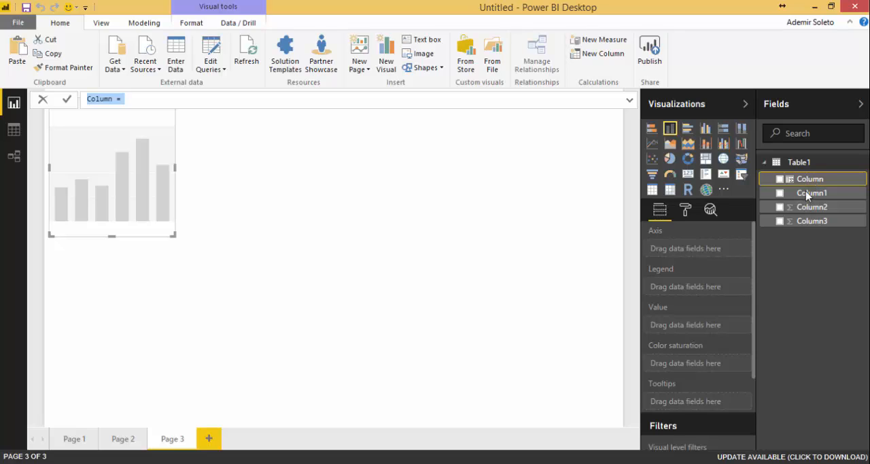
pyautogui.click(649, 62)
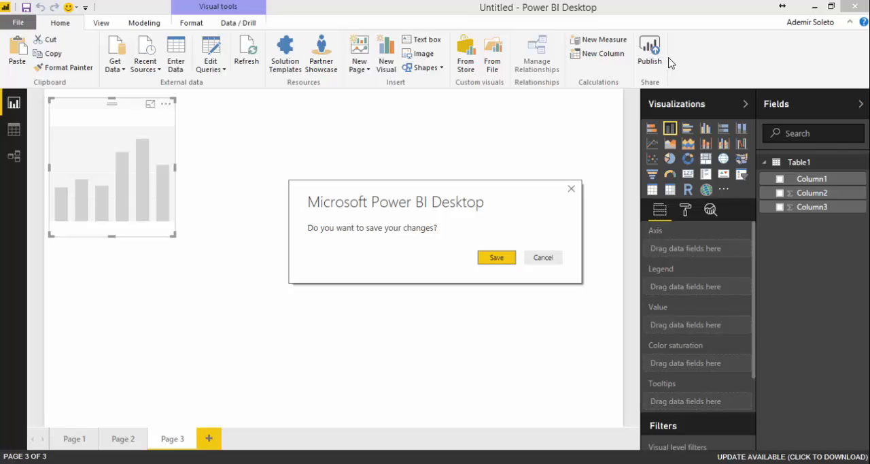
pyautogui.click(571, 190)
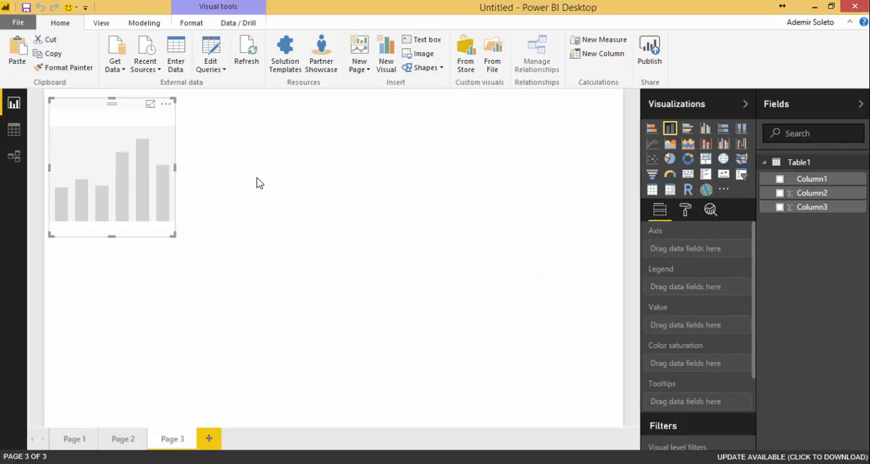
# - Try the Fit to Width and Fit to Page views on Page 3, and set its page view to Actual Size
pyautogui.click(101, 23)
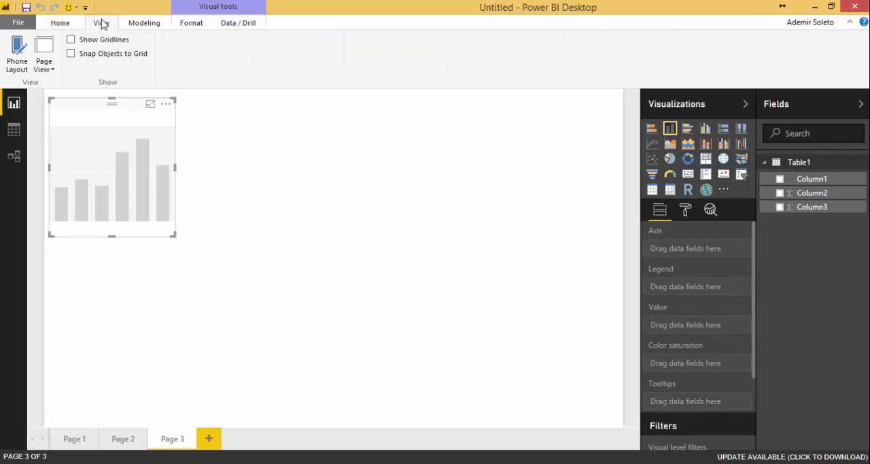
pyautogui.click(45, 68)
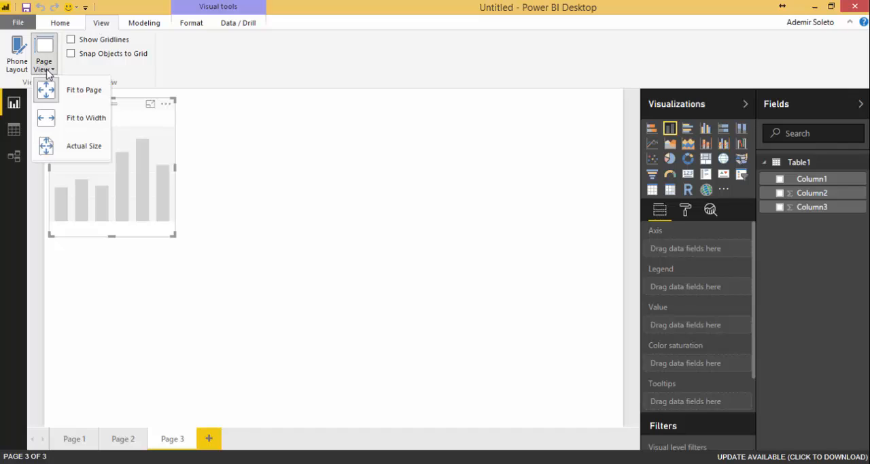
pyautogui.click(86, 118)
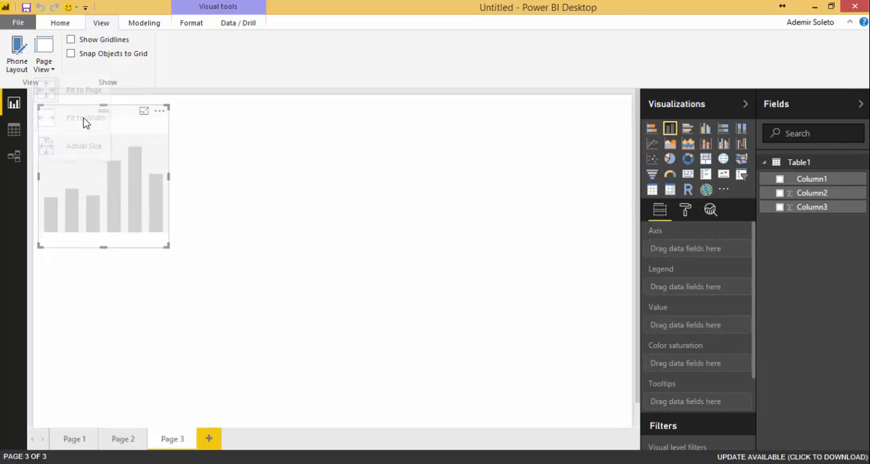
pyautogui.click(44, 66)
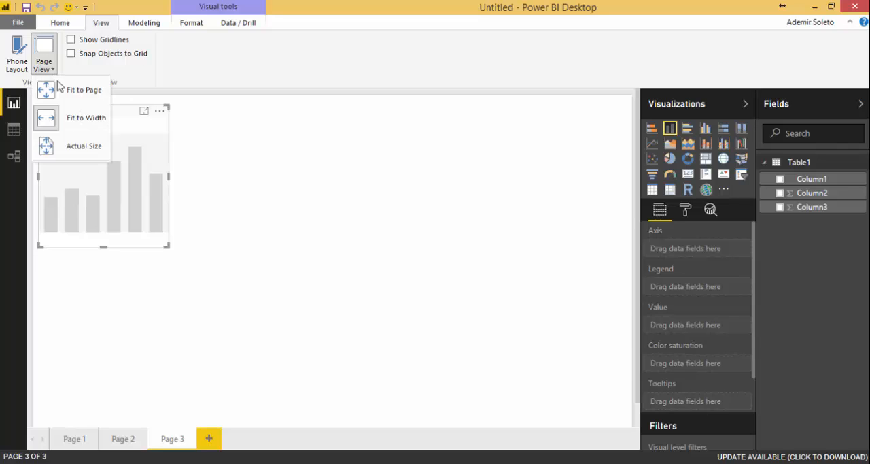
pyautogui.click(64, 89)
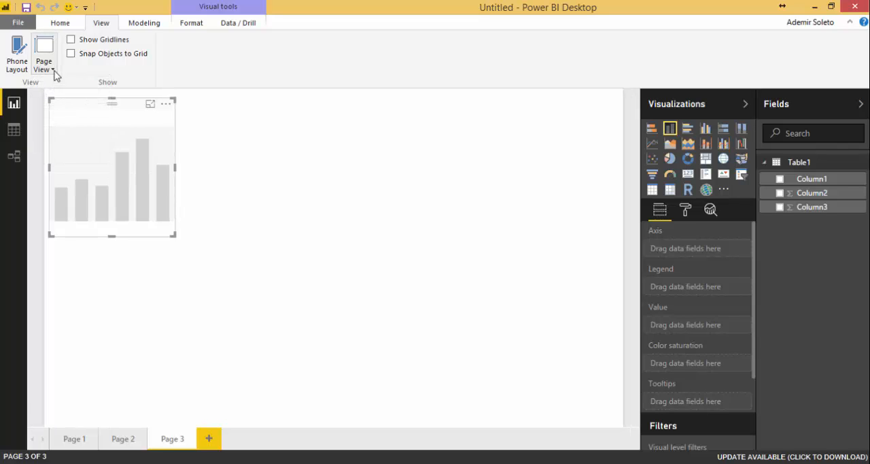
pyautogui.click(53, 70)
pyautogui.click(62, 148)
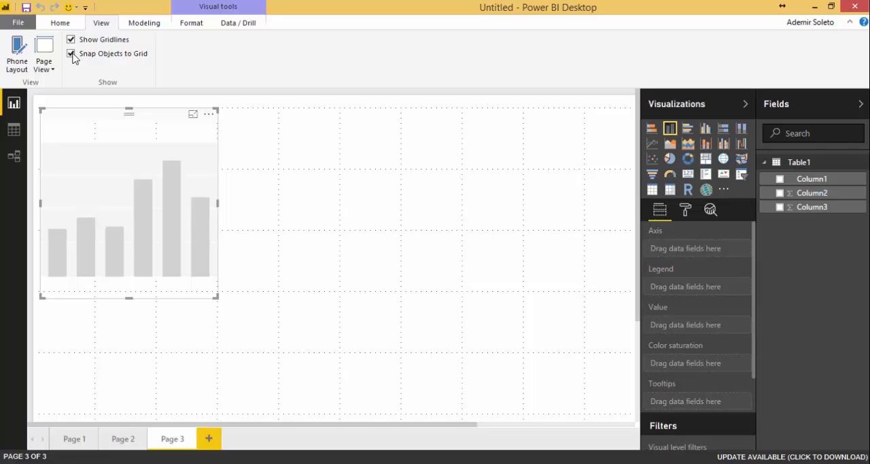
# - Turn off grid snapping and gridlines on Page 3, previewing its phone layout before returning to the desktop layout
pyautogui.click(71, 54)
pyautogui.click(16, 53)
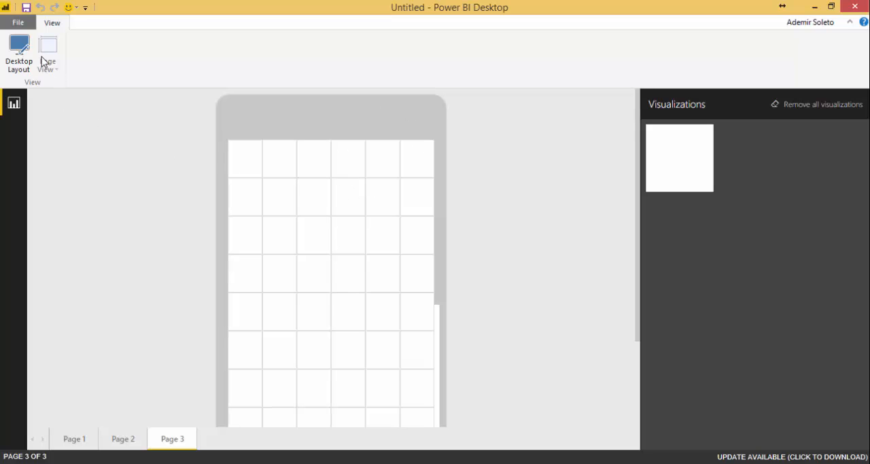
pyautogui.click(19, 54)
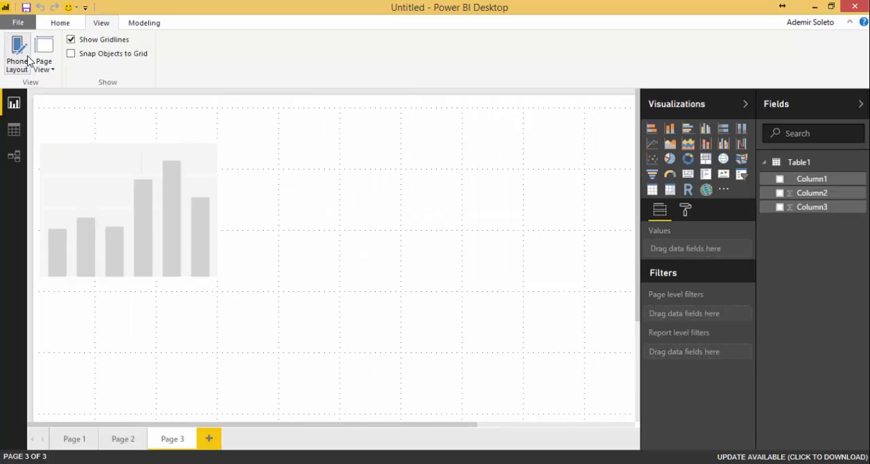
pyautogui.click(71, 39)
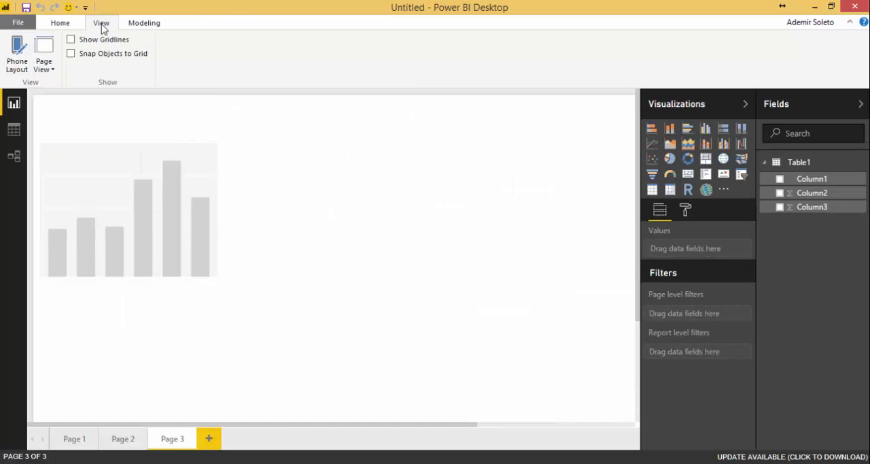
# - View the modeling commands, and select the stacked bar chart on Page 1 to view its format and data/drill commands
pyautogui.click(151, 26)
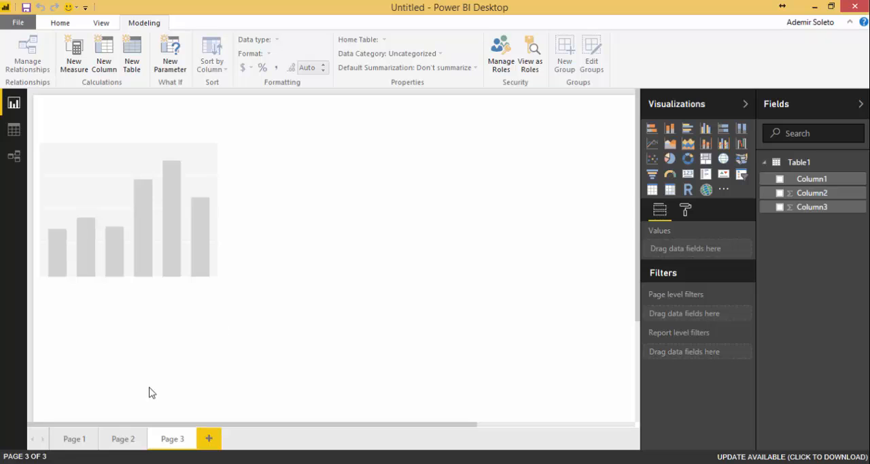
pyautogui.click(79, 440)
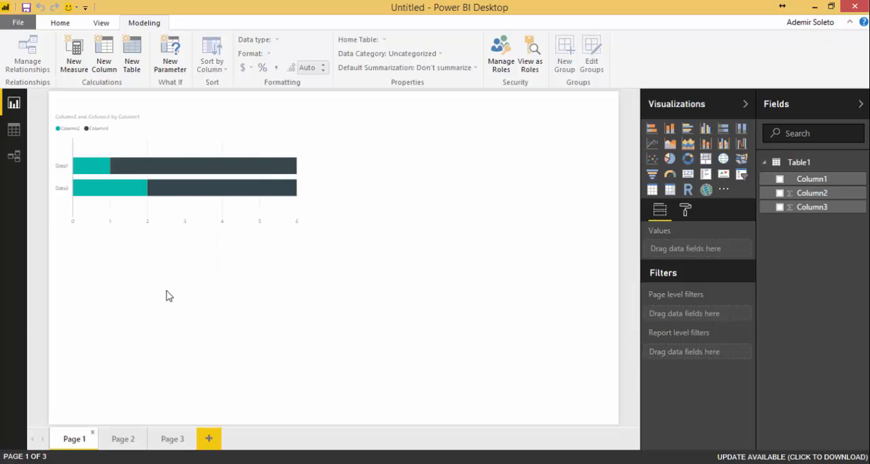
pyautogui.click(274, 152)
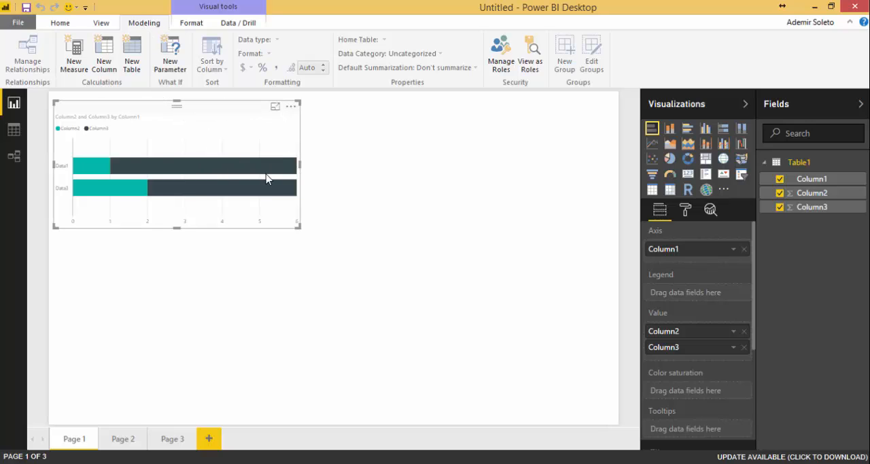
pyautogui.moveTo(251, 163)
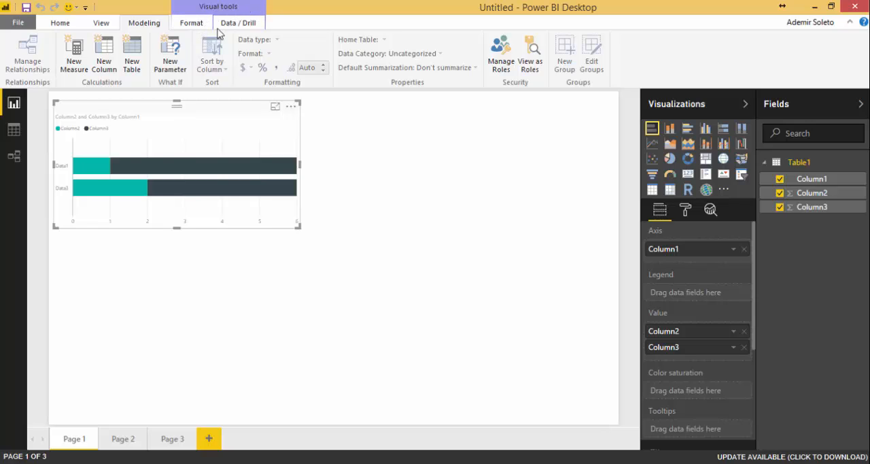
pyautogui.click(199, 25)
pyautogui.click(237, 24)
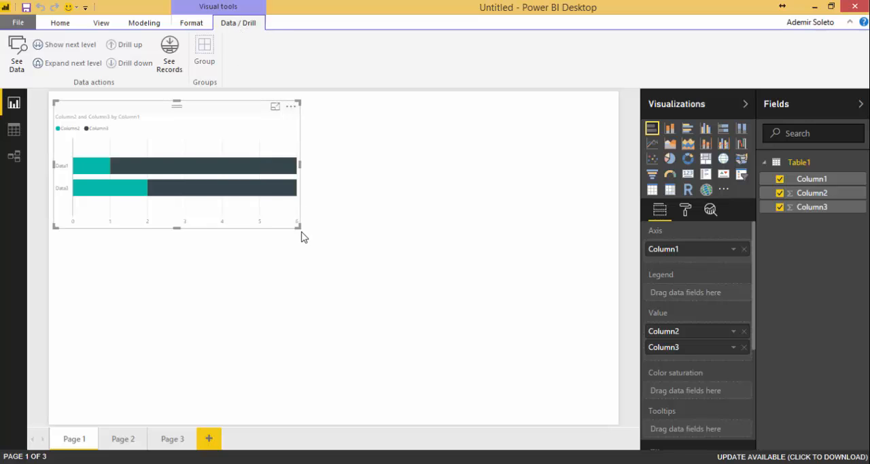
# - Enlarge the stacked bar chart to about two-thirds of Page 1's width and show its arrangement and interaction commands
pyautogui.moveTo(298, 227); pyautogui.dragTo(321, 248)
pyautogui.moveTo(365, 292); pyautogui.dragTo(446, 343)
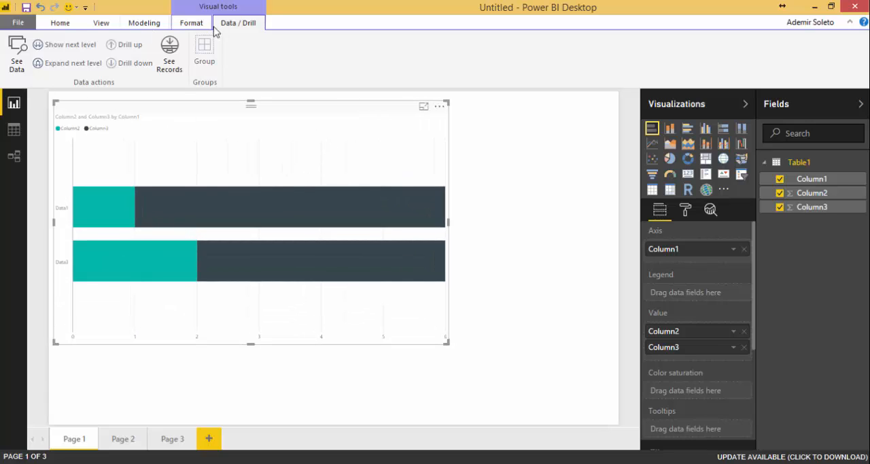
pyautogui.click(193, 23)
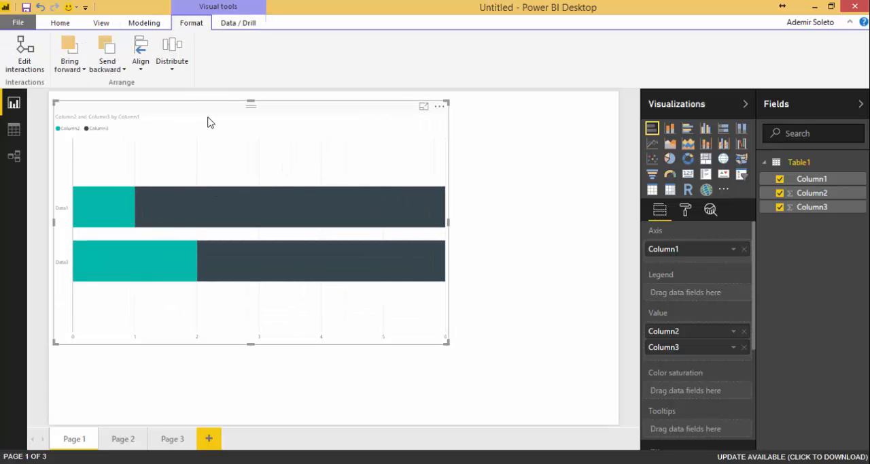
# - Review the Bring forward, Send backward, Align and Distribute options for the stacked bar chart
pyautogui.click(81, 70)
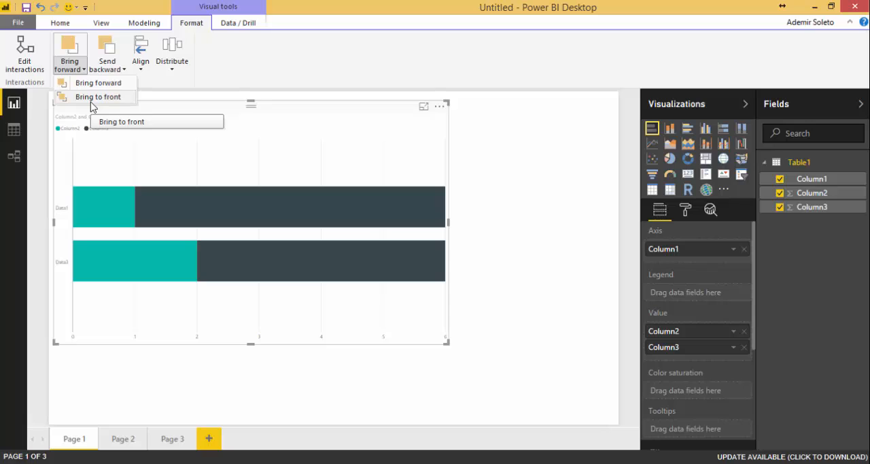
pyautogui.click(121, 70)
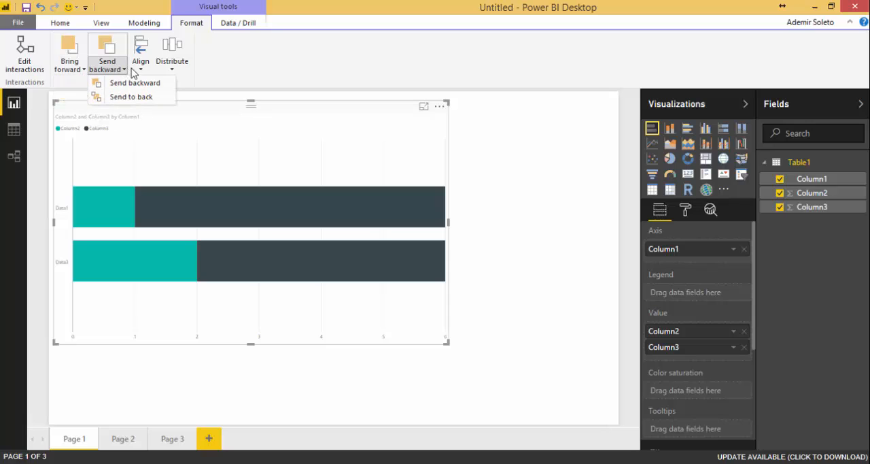
pyautogui.click(140, 70)
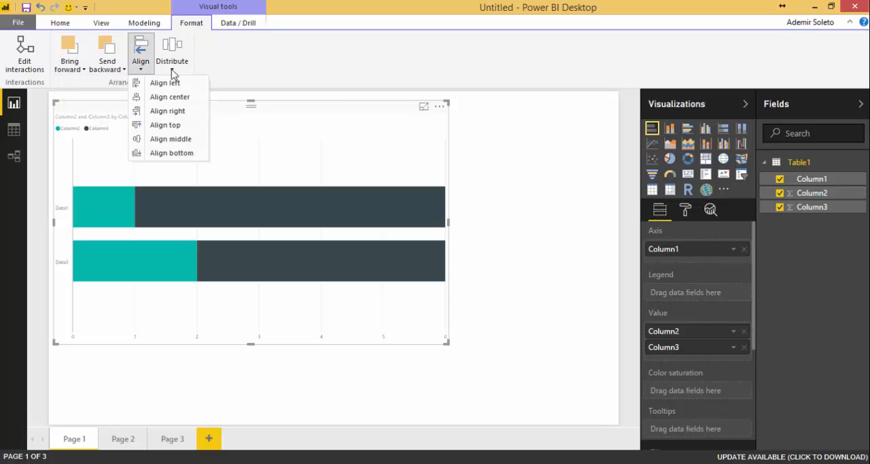
pyautogui.click(173, 74)
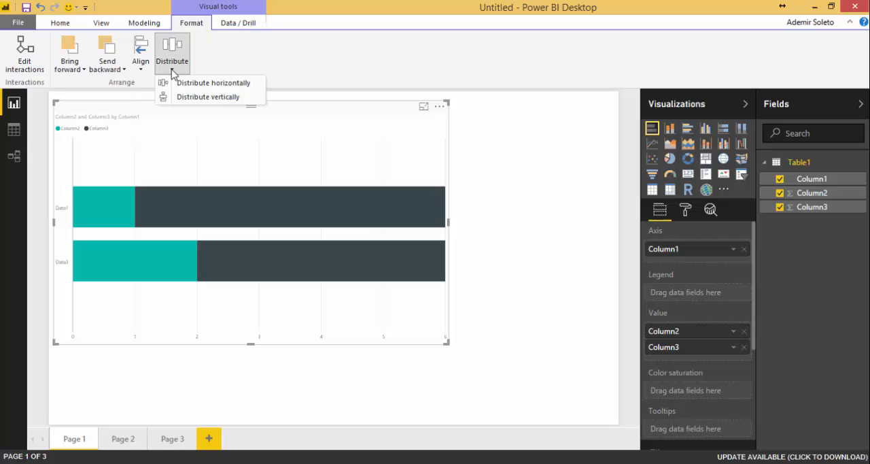
# - Try to turn on Edit interactions for the stacked bar chart, and dismiss the resulting message
pyautogui.click(29, 63)
pyautogui.click(30, 63)
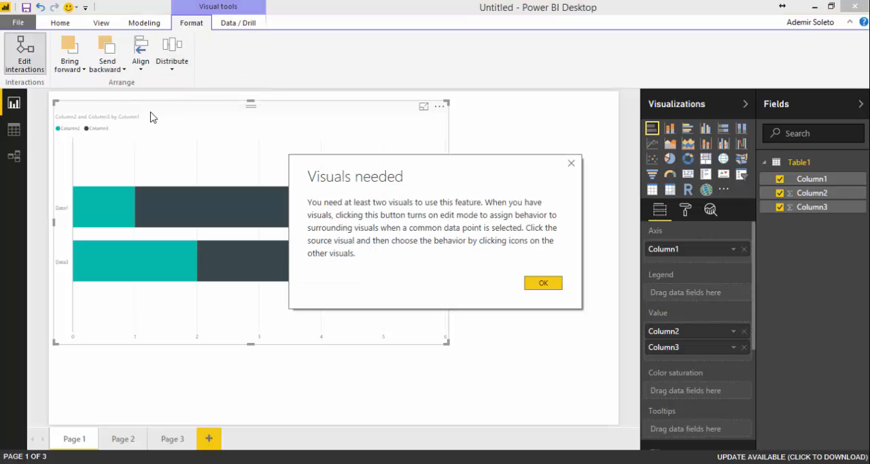
pyautogui.click(543, 283)
pyautogui.click(543, 284)
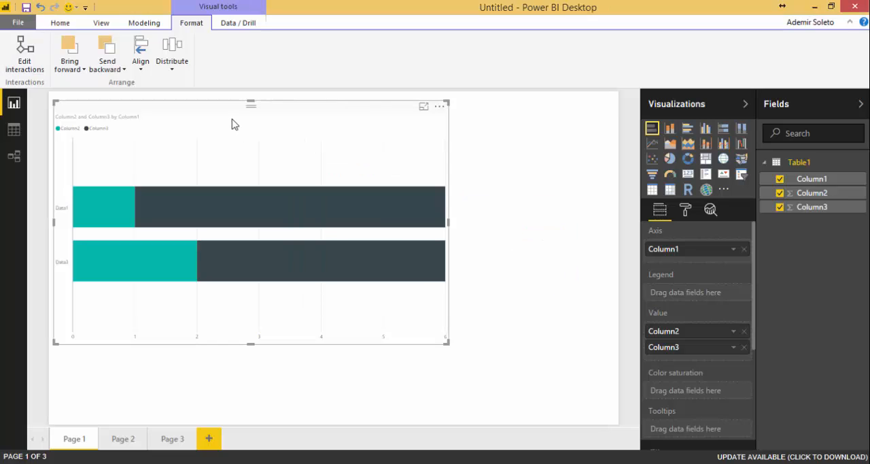
# - Show the stacked bar chart's underlying data with See Data, and turn on See Records
pyautogui.click(234, 23)
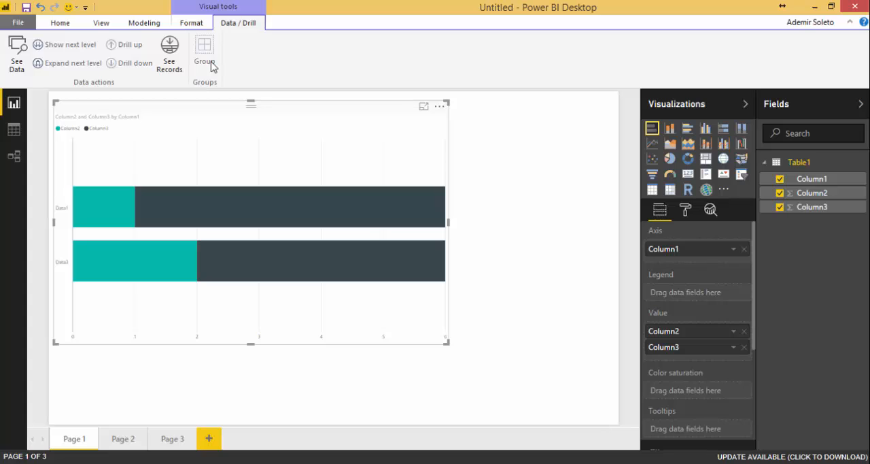
pyautogui.click(19, 59)
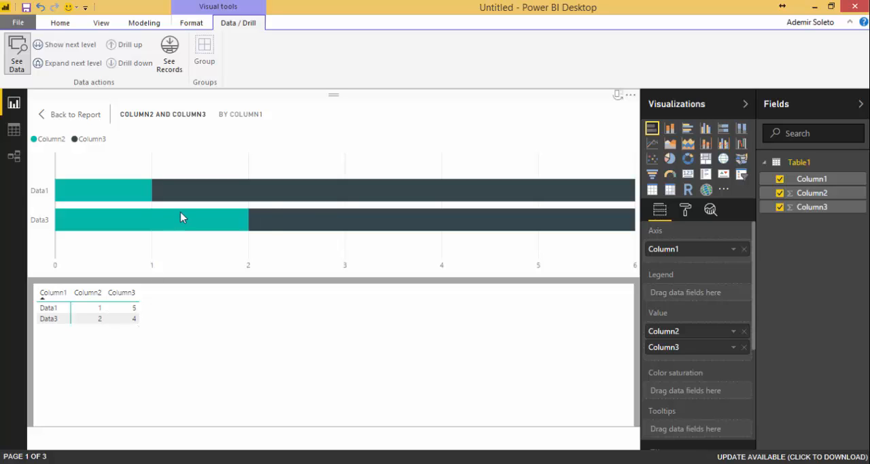
pyautogui.moveTo(181, 217)
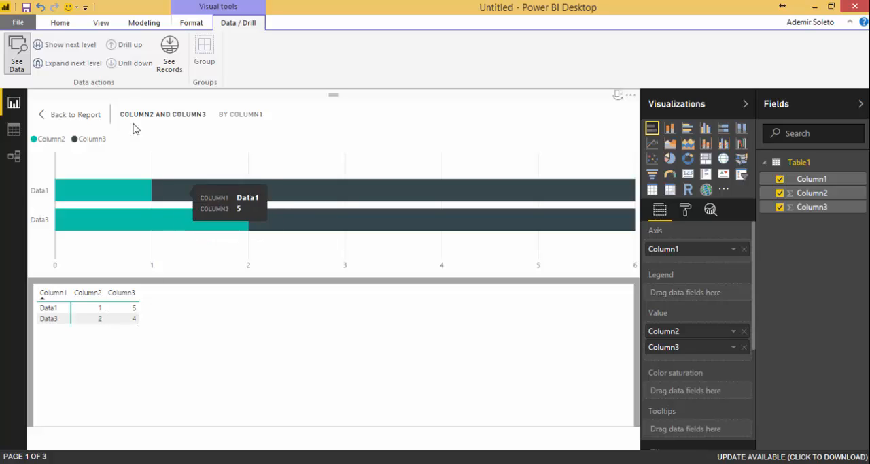
pyautogui.click(178, 70)
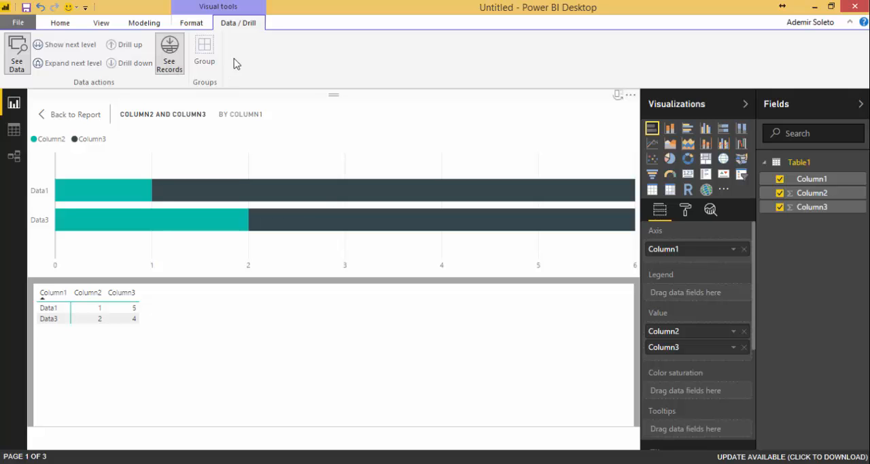
# - View the home commands and Table1 in the data view, returning to the report view
pyautogui.click(142, 24)
pyautogui.click(66, 25)
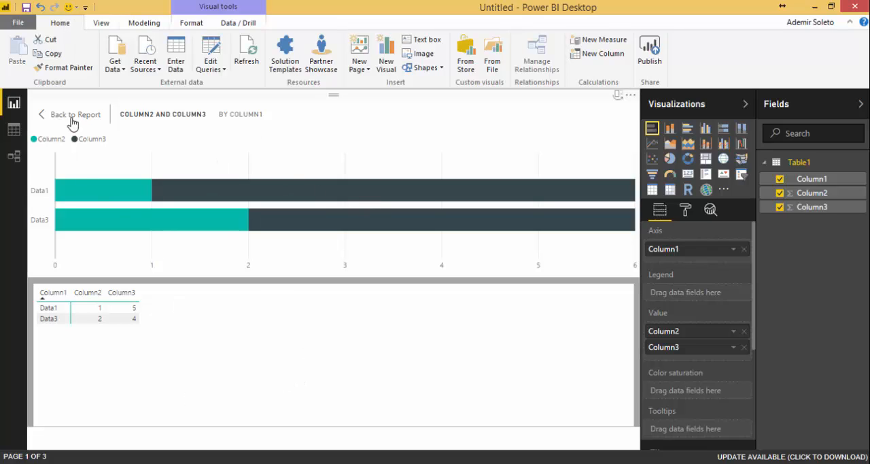
pyautogui.click(15, 130)
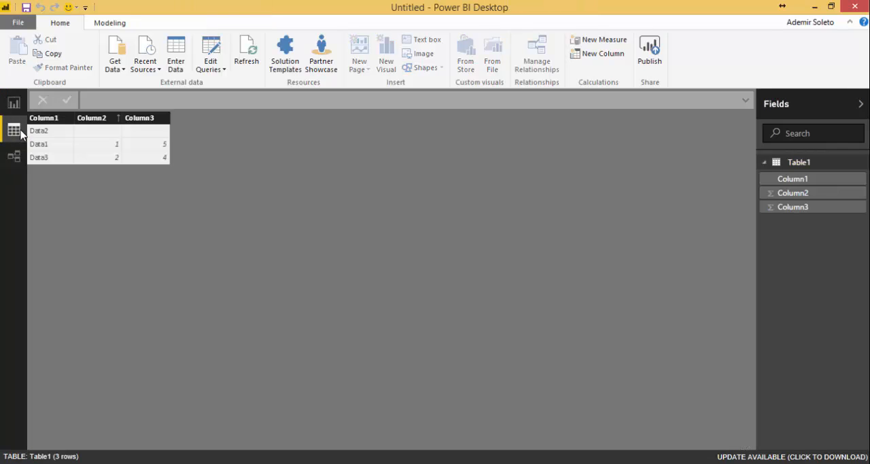
pyautogui.click(14, 104)
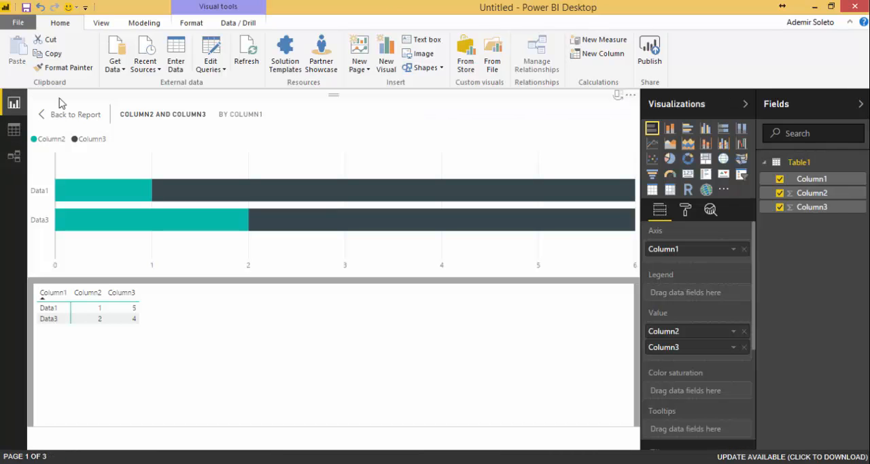
# - Turn off See Data to return to Page 1, and deselect the stacked bar chart
pyautogui.click(105, 22)
pyautogui.click(143, 23)
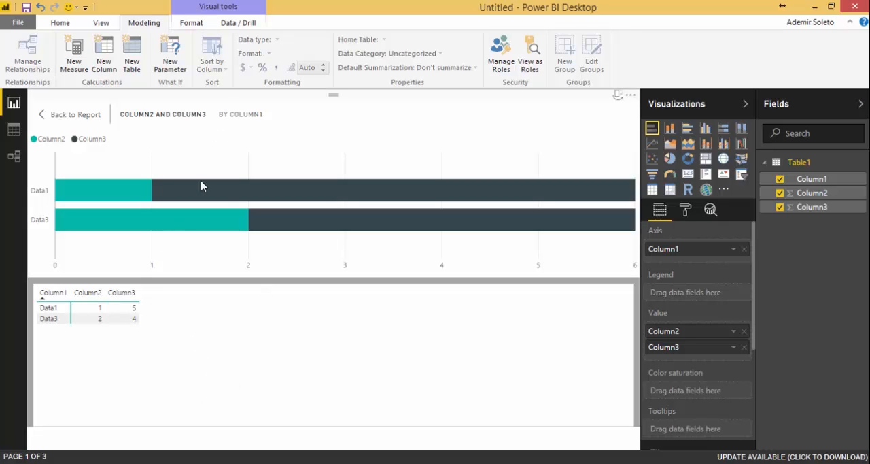
pyautogui.click(238, 23)
pyautogui.click(18, 59)
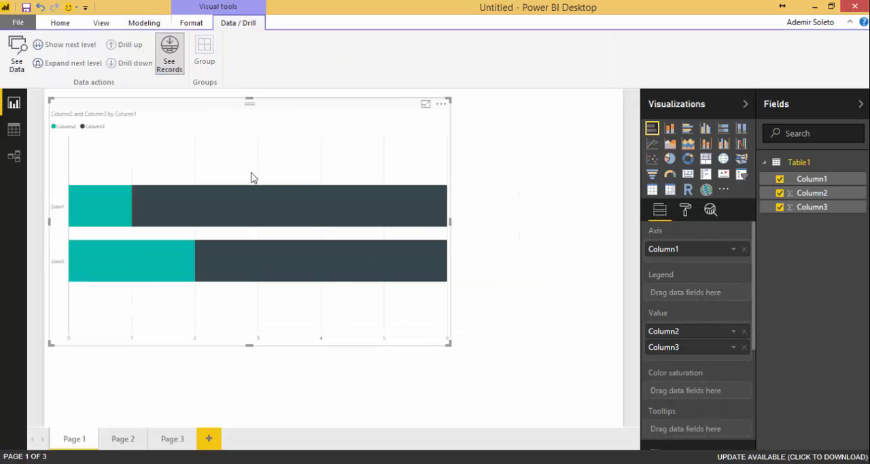
pyautogui.click(531, 196)
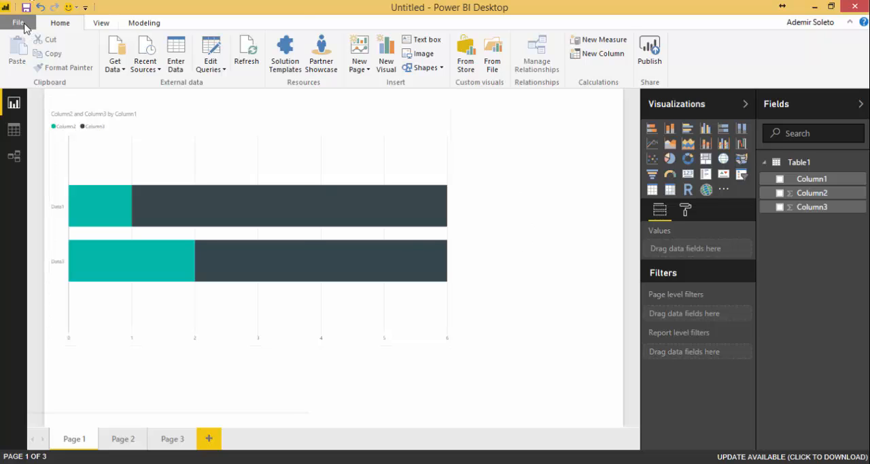
# - Review the file commands, including the Publish and Options and settings choices, and open the signed-in account's details
pyautogui.click(19, 24)
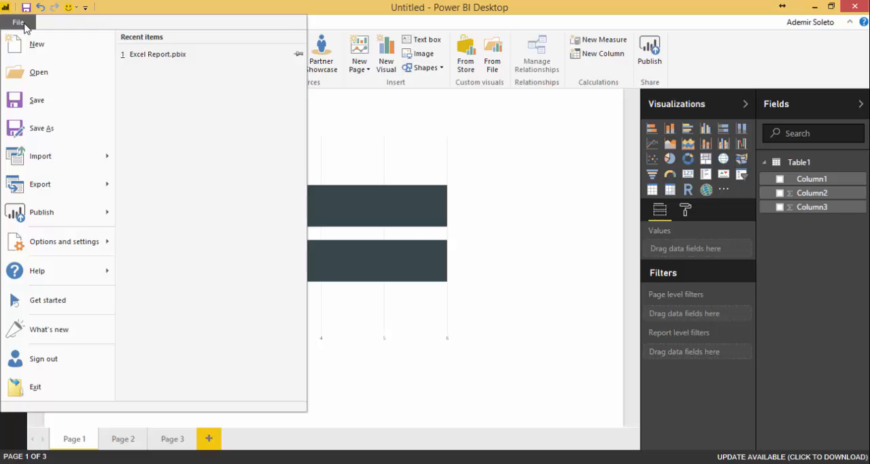
pyautogui.moveTo(104, 211)
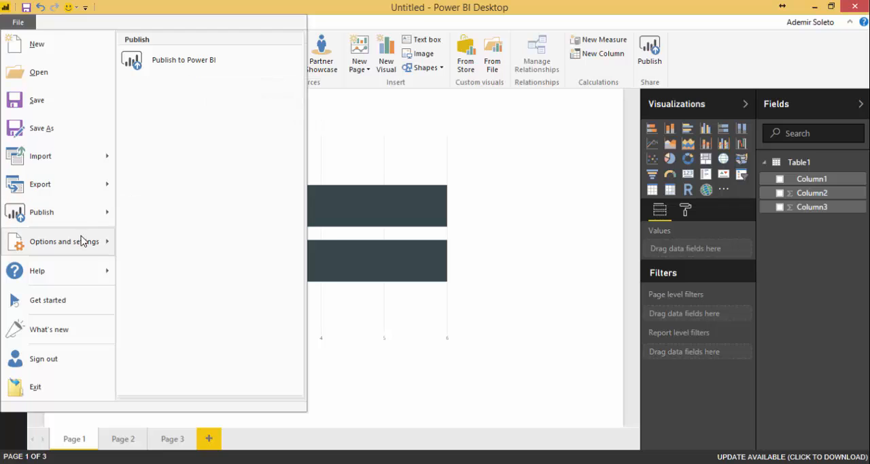
pyautogui.moveTo(80, 241)
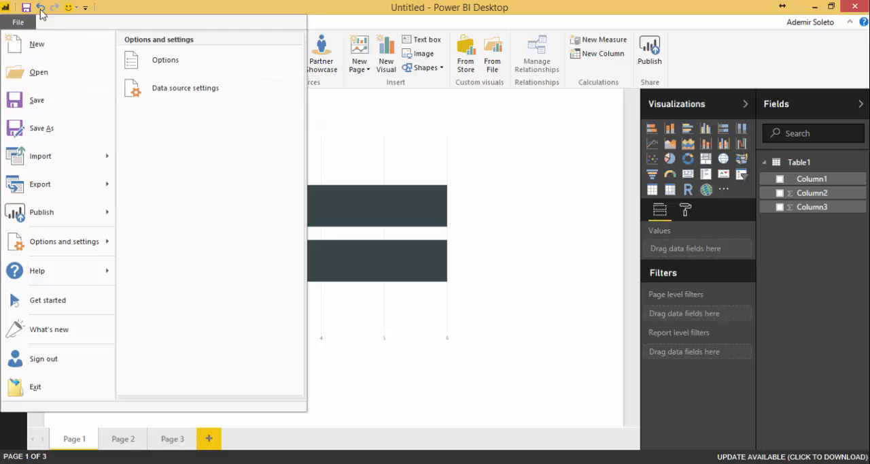
pyautogui.click(18, 22)
pyautogui.click(19, 25)
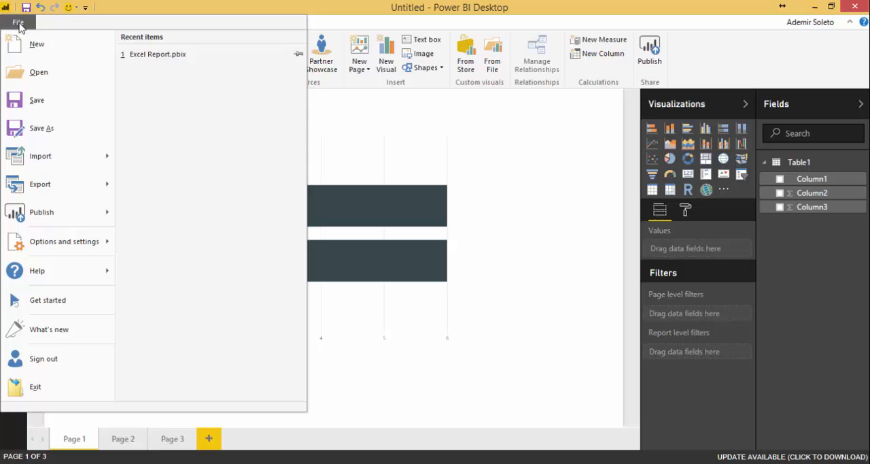
pyautogui.click(821, 27)
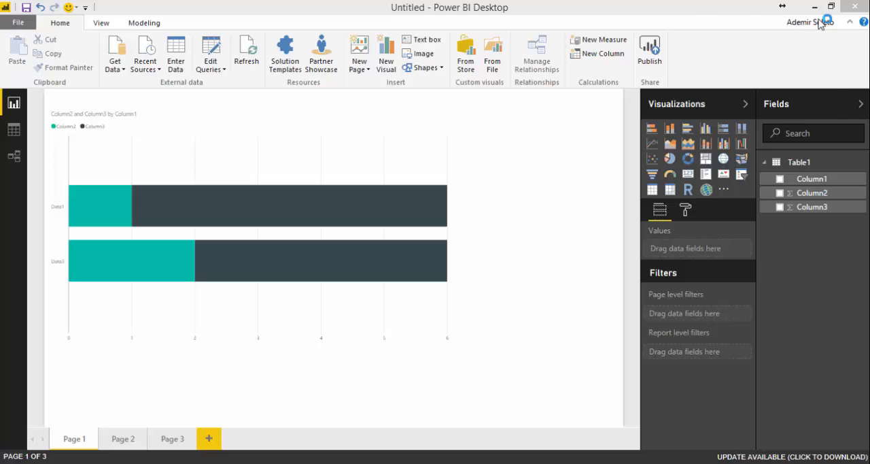